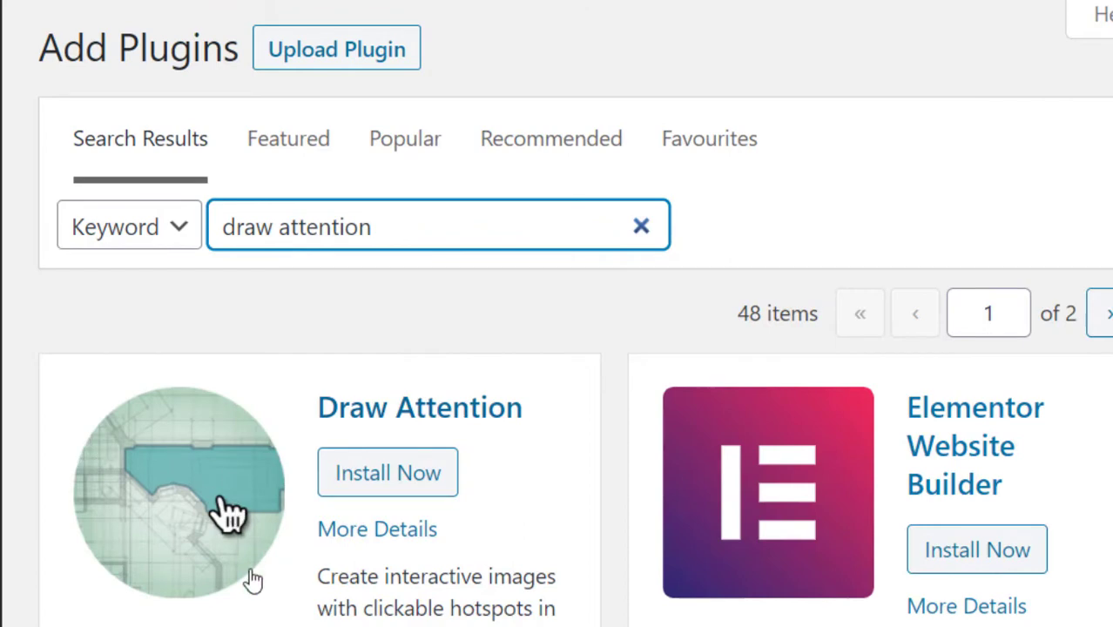
Step: Install and activate the Draw Attention plugin from the plugin search results
scroll(248, 580, down, 3)
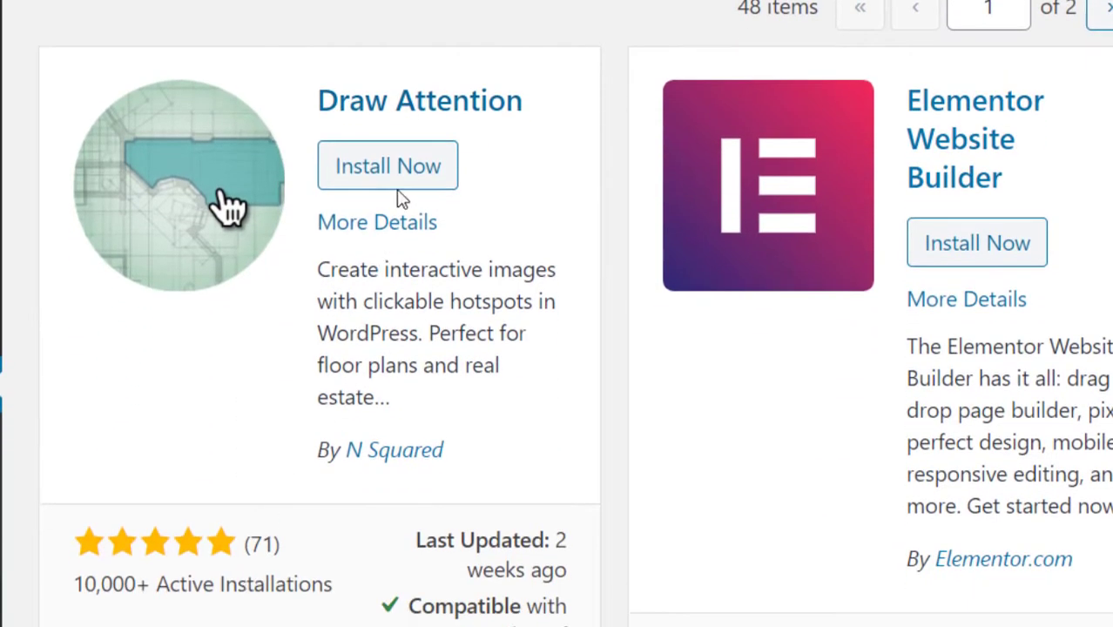
click(398, 179)
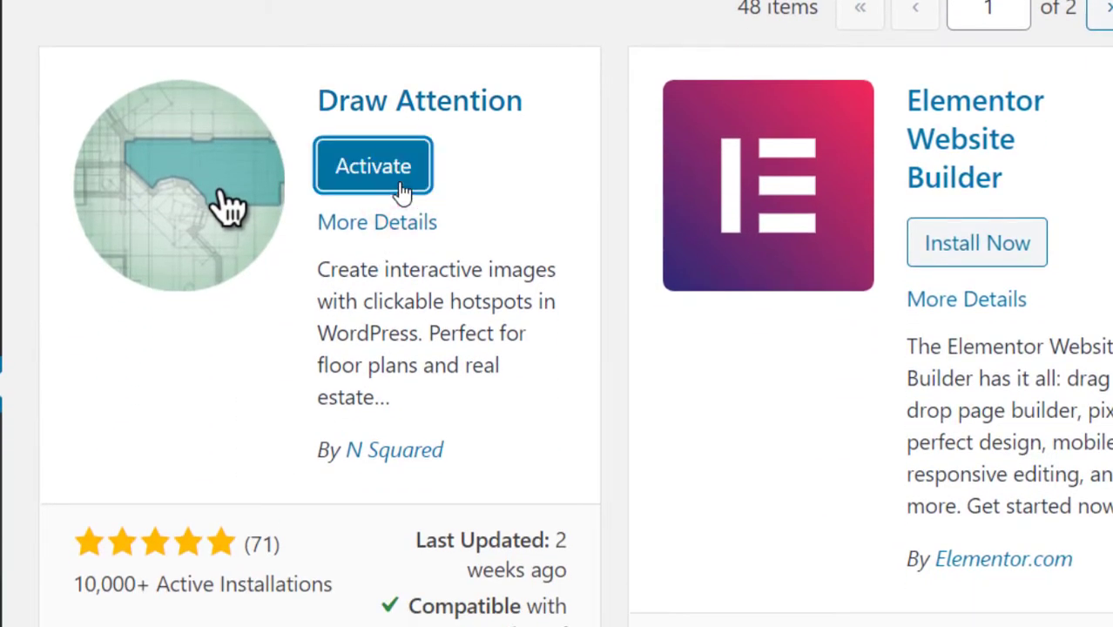
click(396, 167)
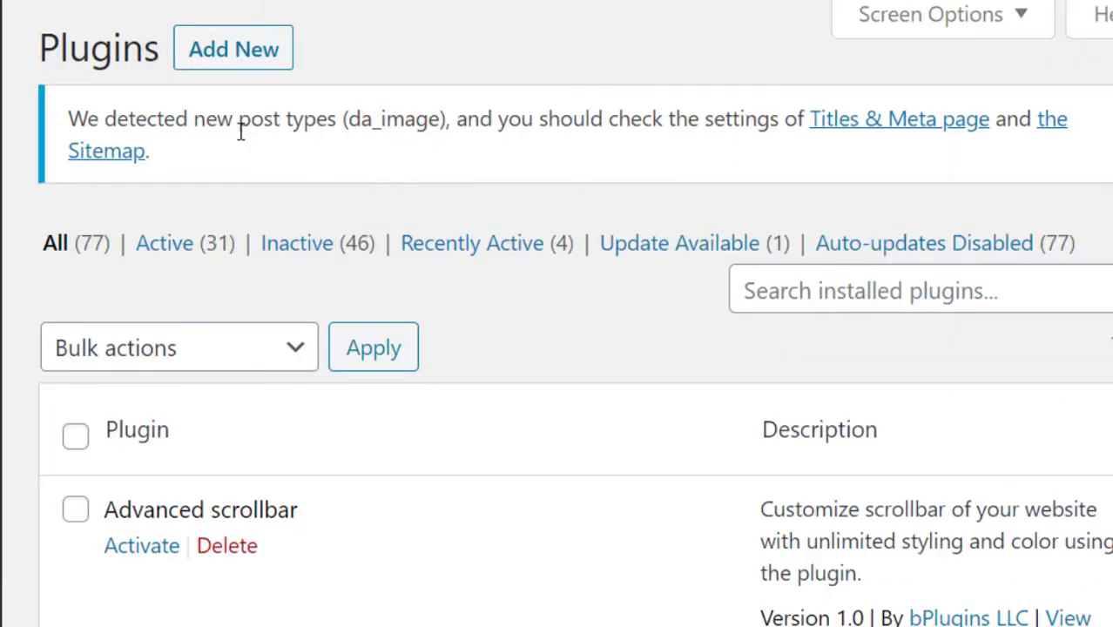
Step: Look through the installed plugins list and the admin menu for the Draw Attention entry
scroll(292, 405, down, 4)
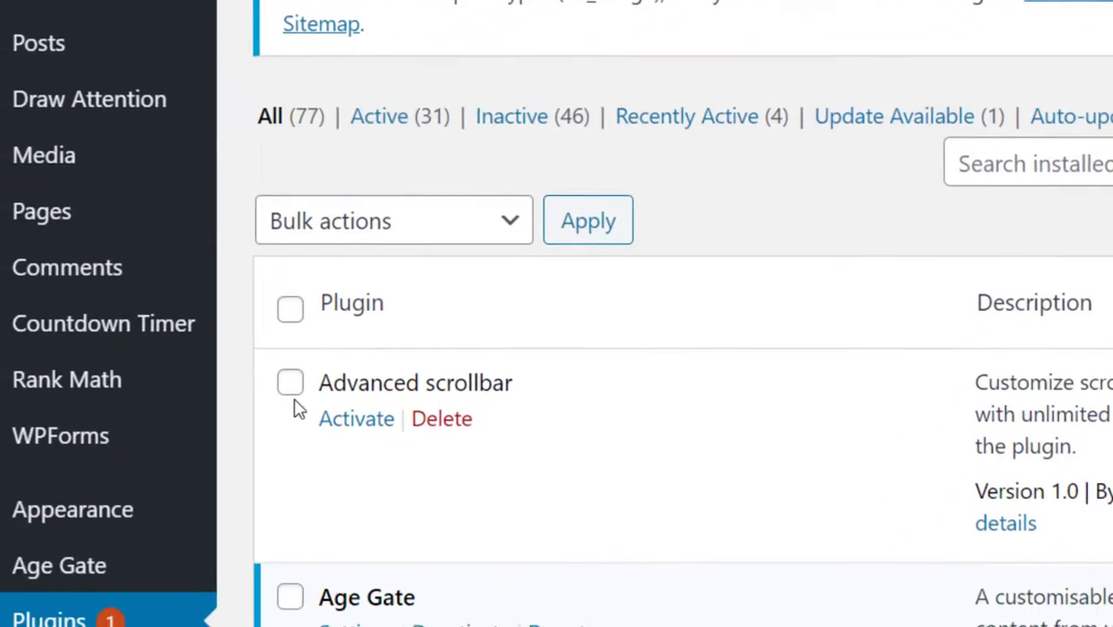
scroll(344, 380, down, 6)
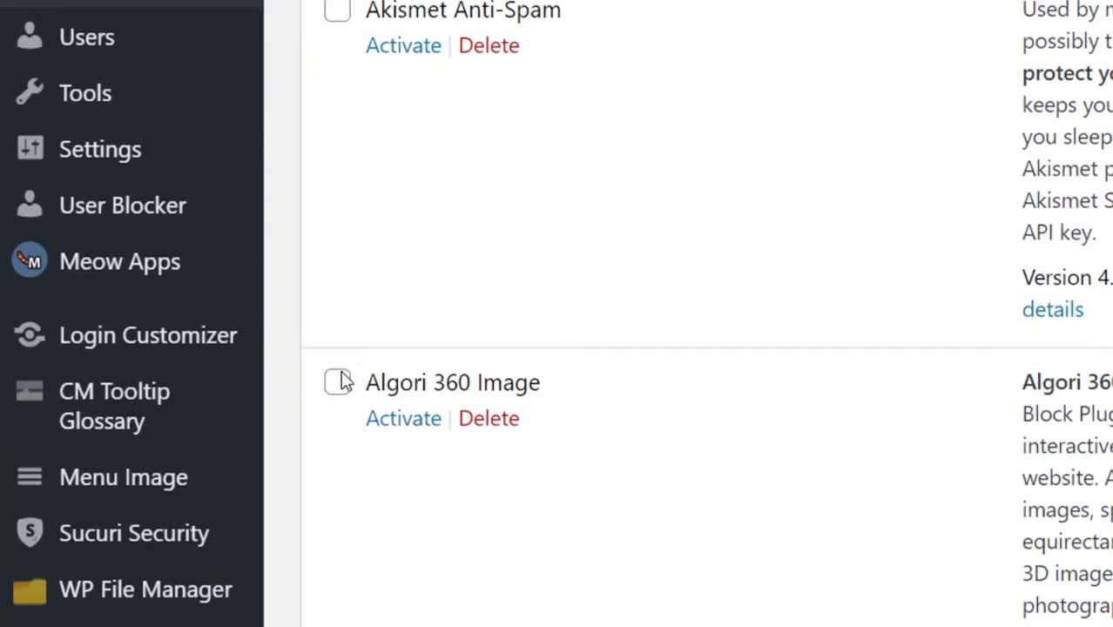
scroll(345, 381, down, 3)
scroll(344, 380, up, 1)
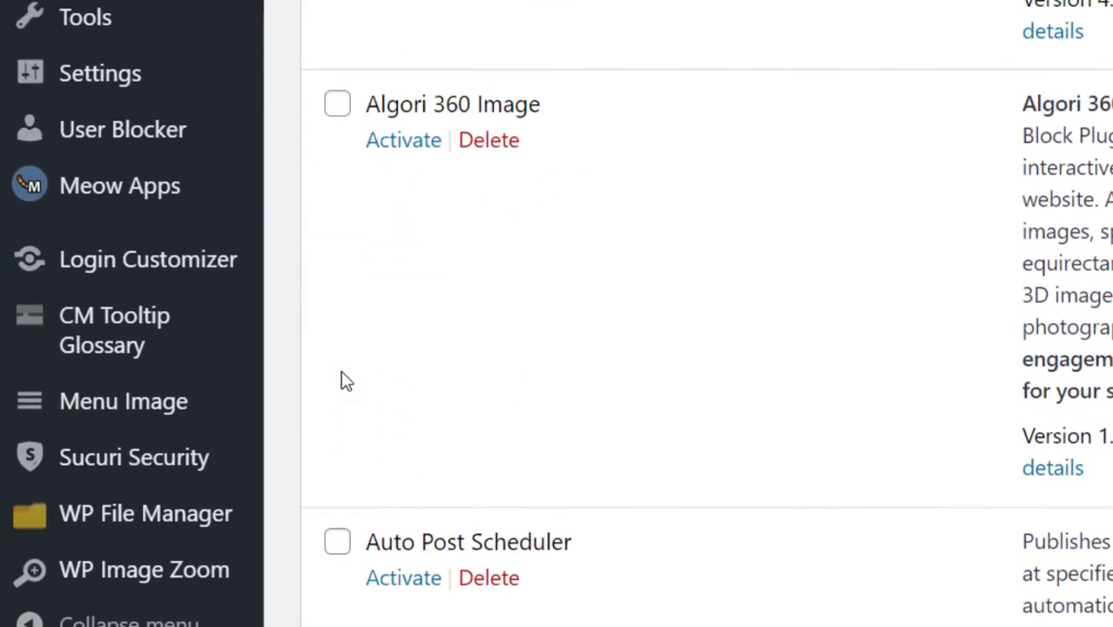
scroll(345, 380, down, 1)
scroll(345, 381, up, 1)
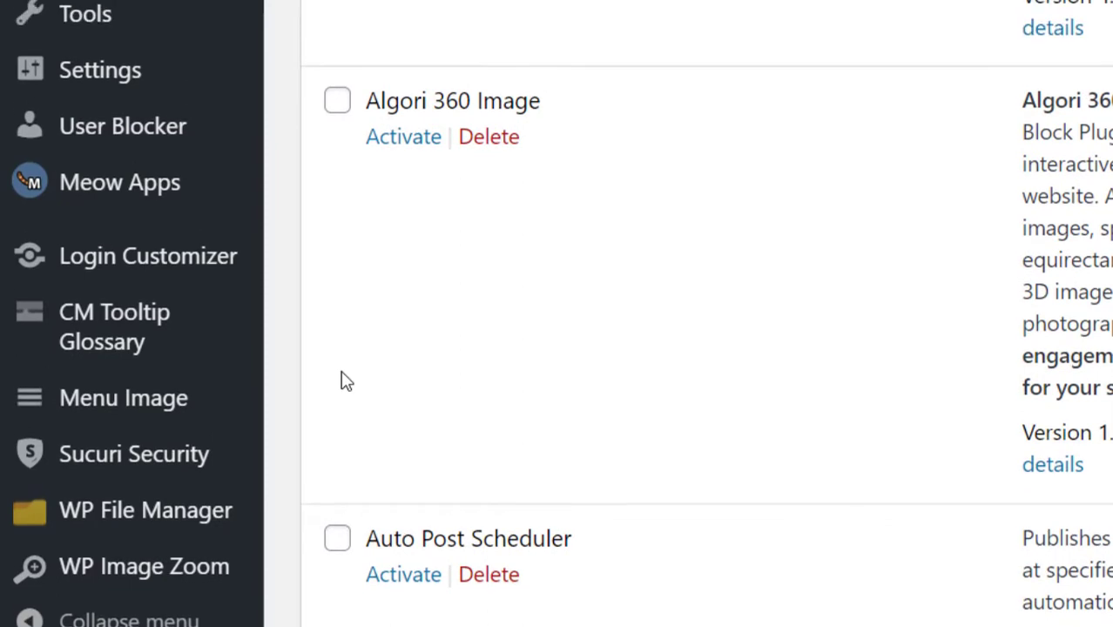
scroll(345, 381, down, 2)
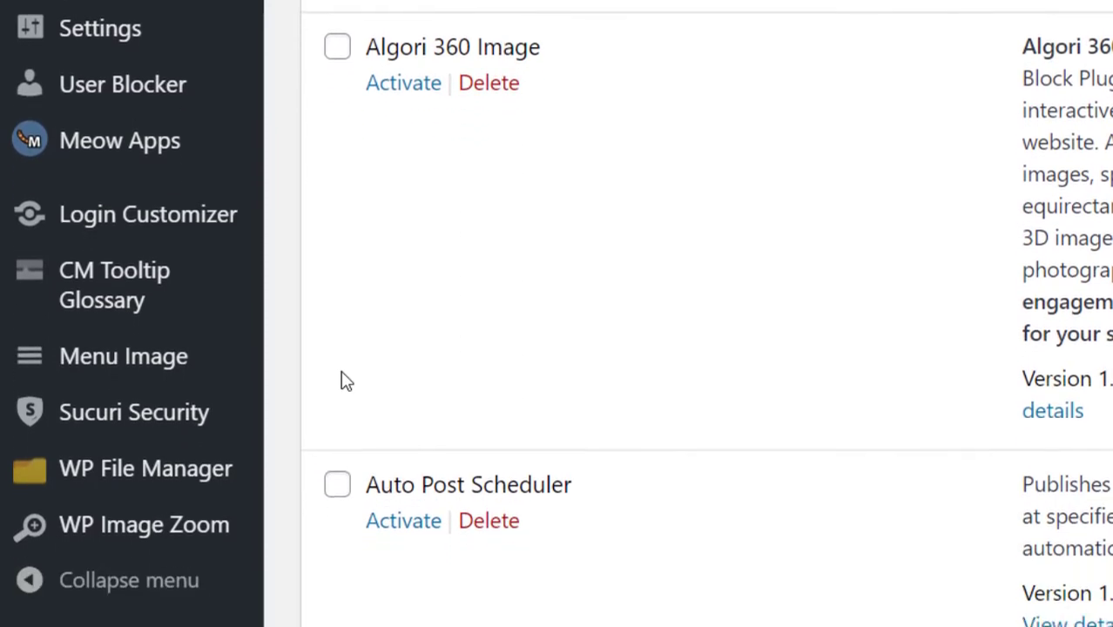
scroll(345, 380, up, 5)
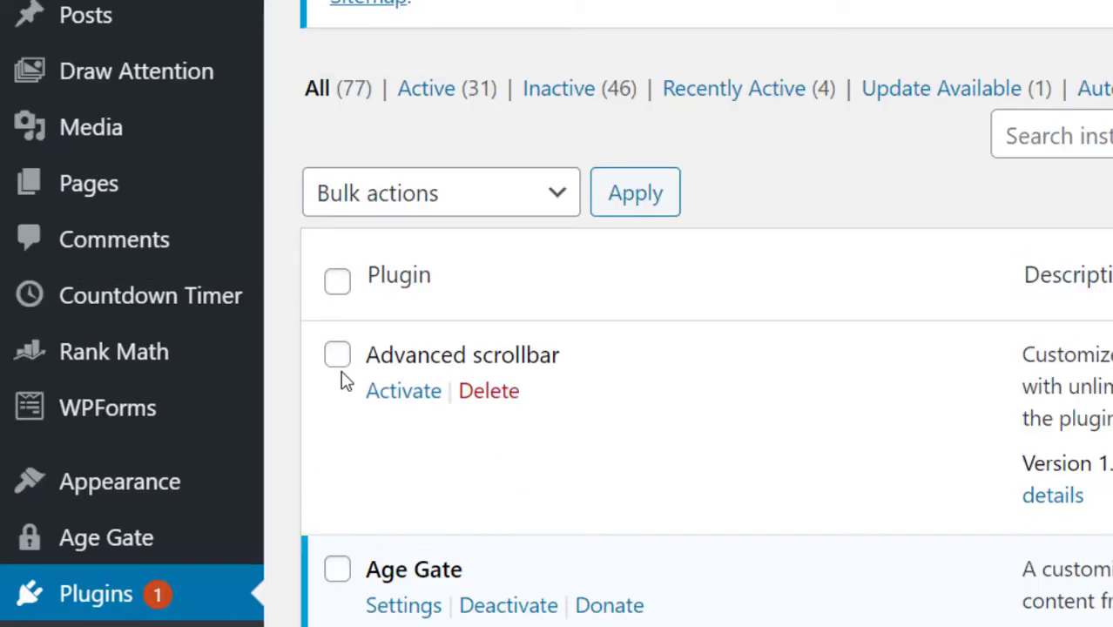
scroll(345, 380, up, 3)
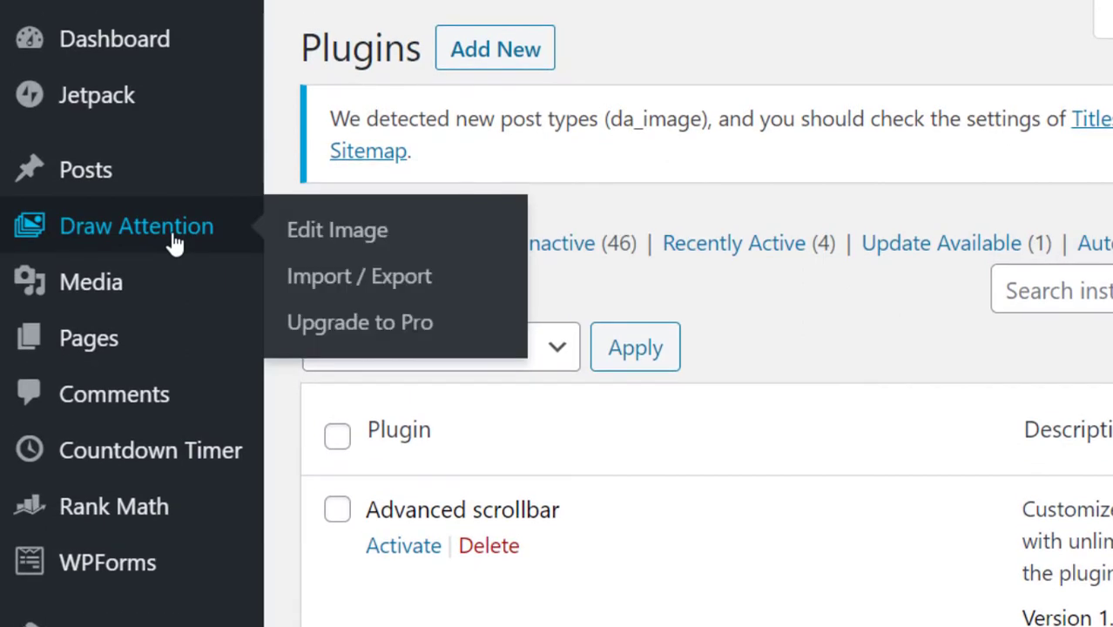
Step: Open the Draw Attention image editor and title the image "Buildings"
click(174, 242)
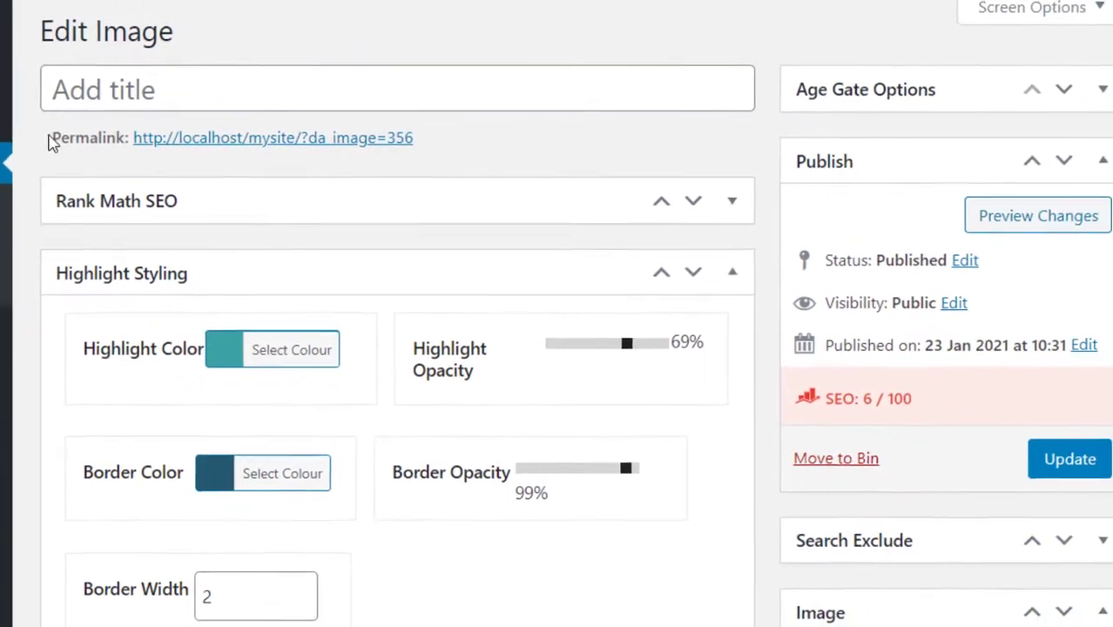
click(112, 93)
text(Buildings)
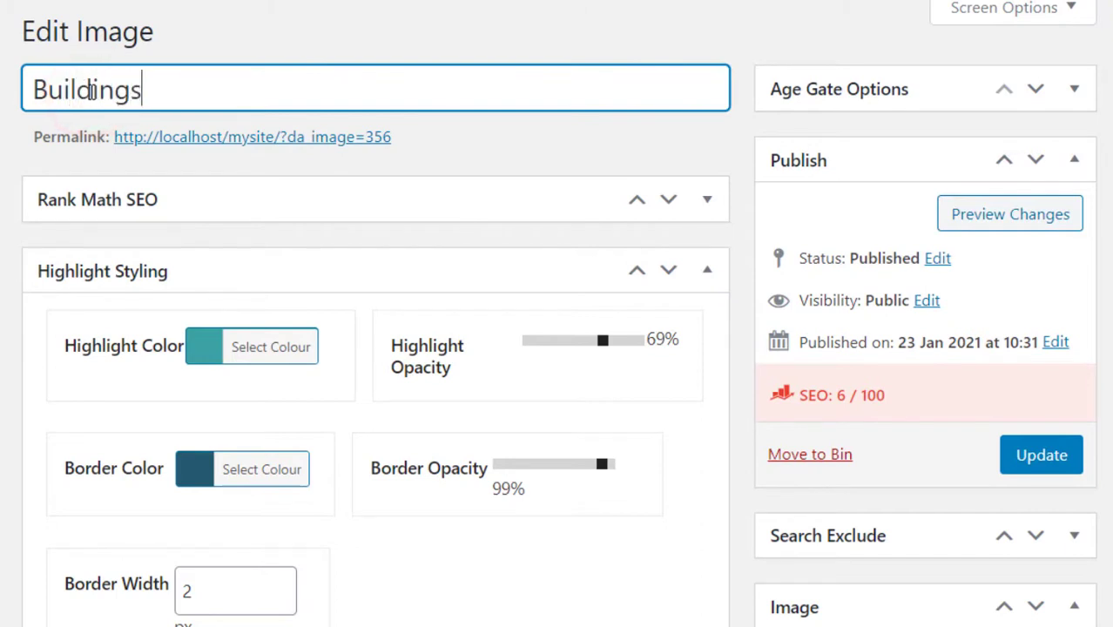
Step: Upload SmartBuilding.jpg as the image for the interactive hotspots
scroll(491, 296, down, 5)
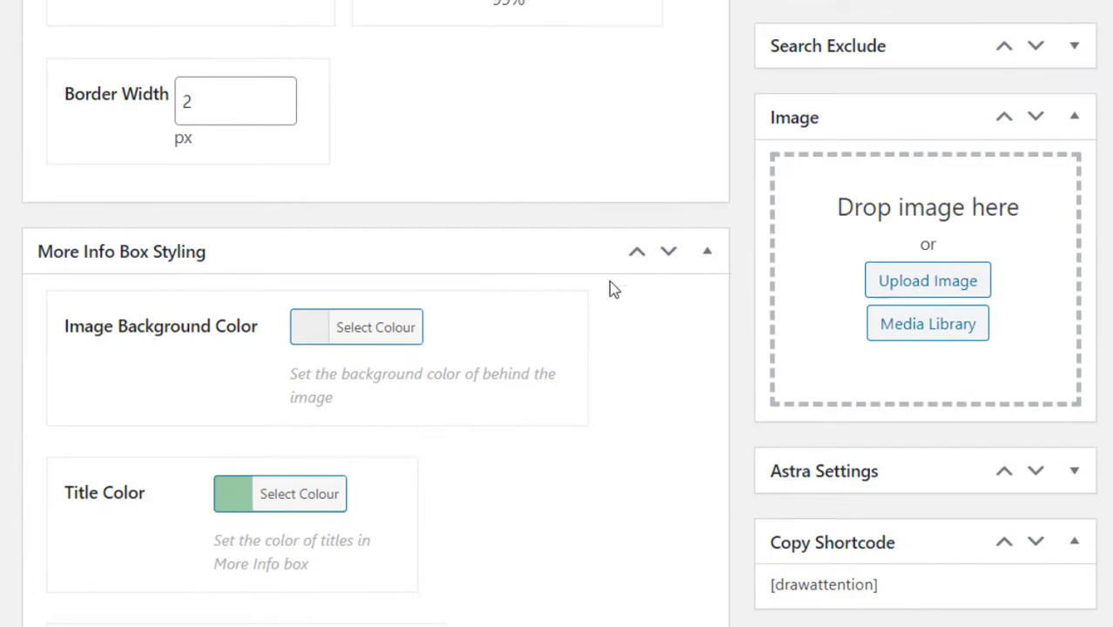
click(897, 286)
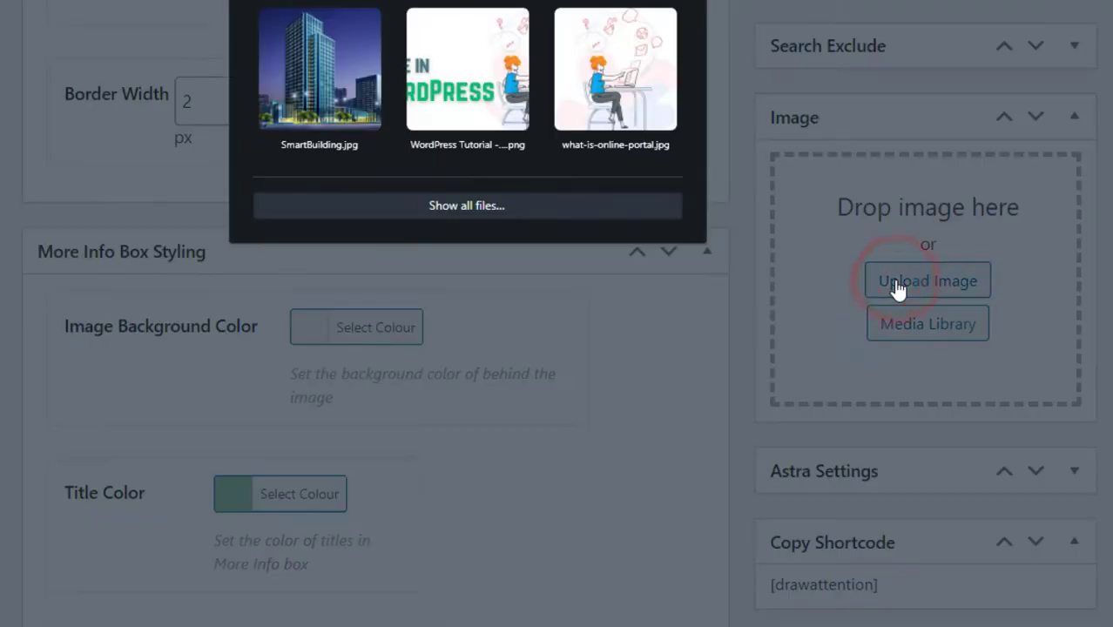
click(347, 58)
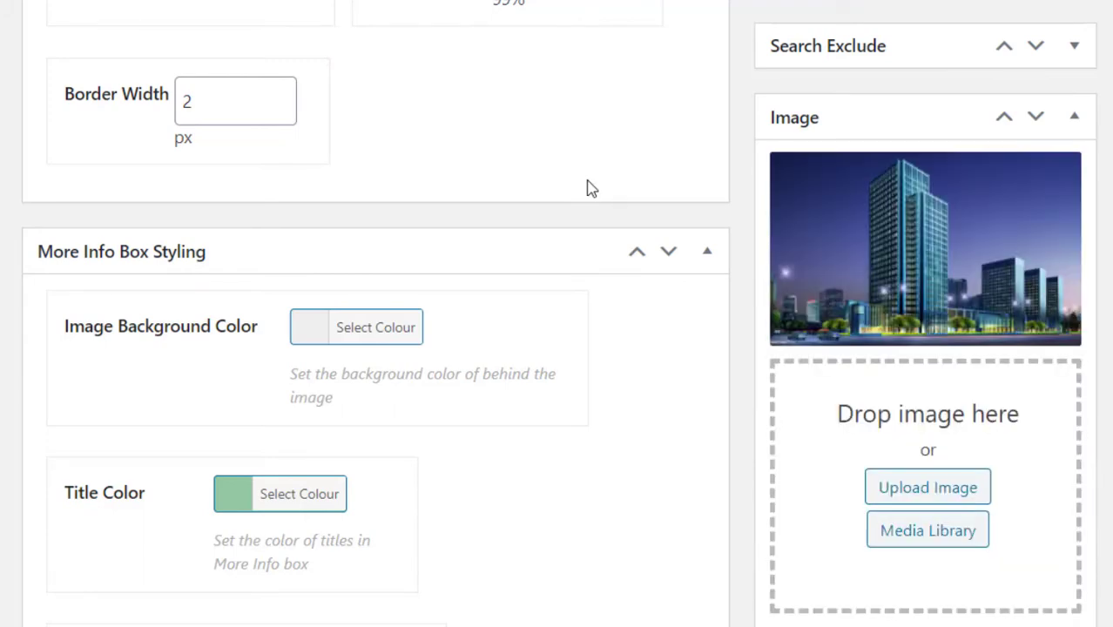
Step: Review the uploaded image and the available Highlight Styling and More Info Box Styling settings
mouse_move(954, 298)
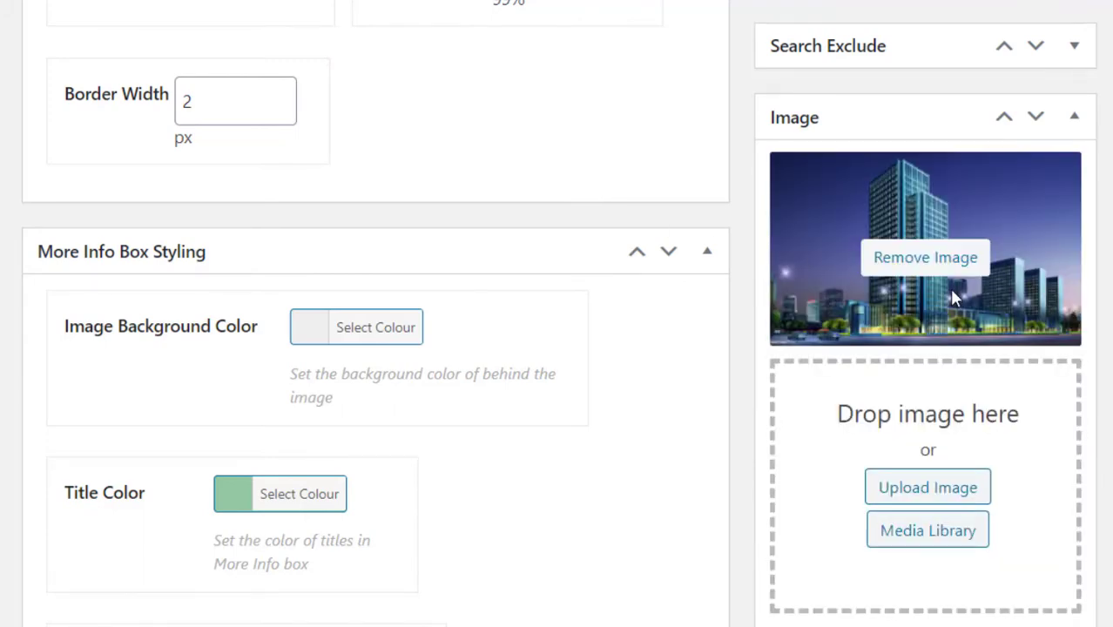
scroll(952, 296, up, 4)
scroll(537, 261, up, 2)
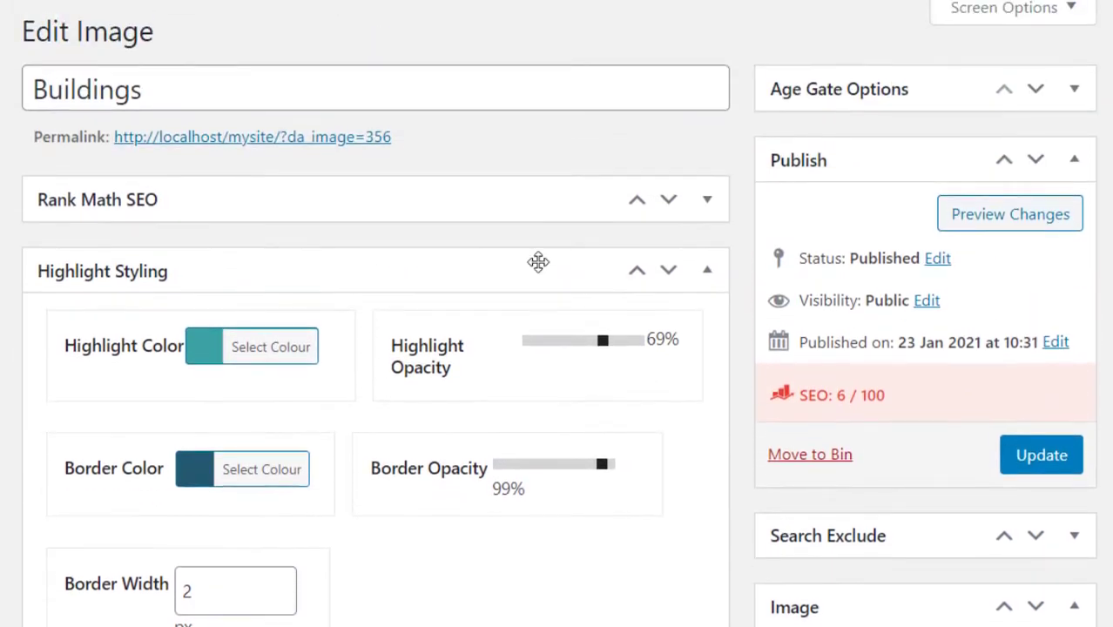
scroll(537, 262, down, 4)
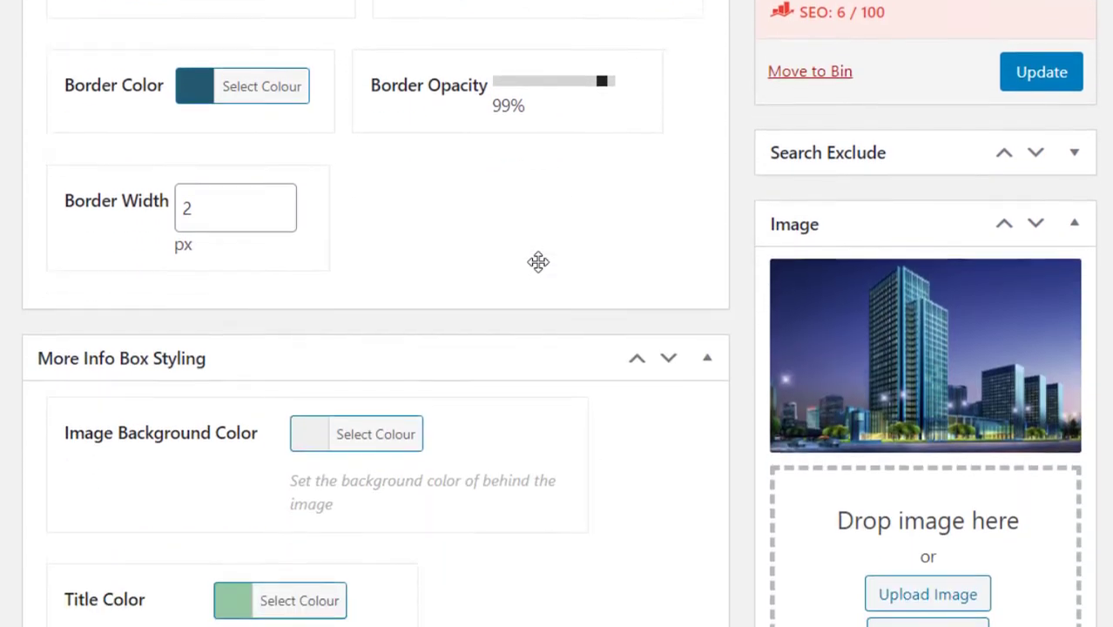
scroll(537, 262, up, 5)
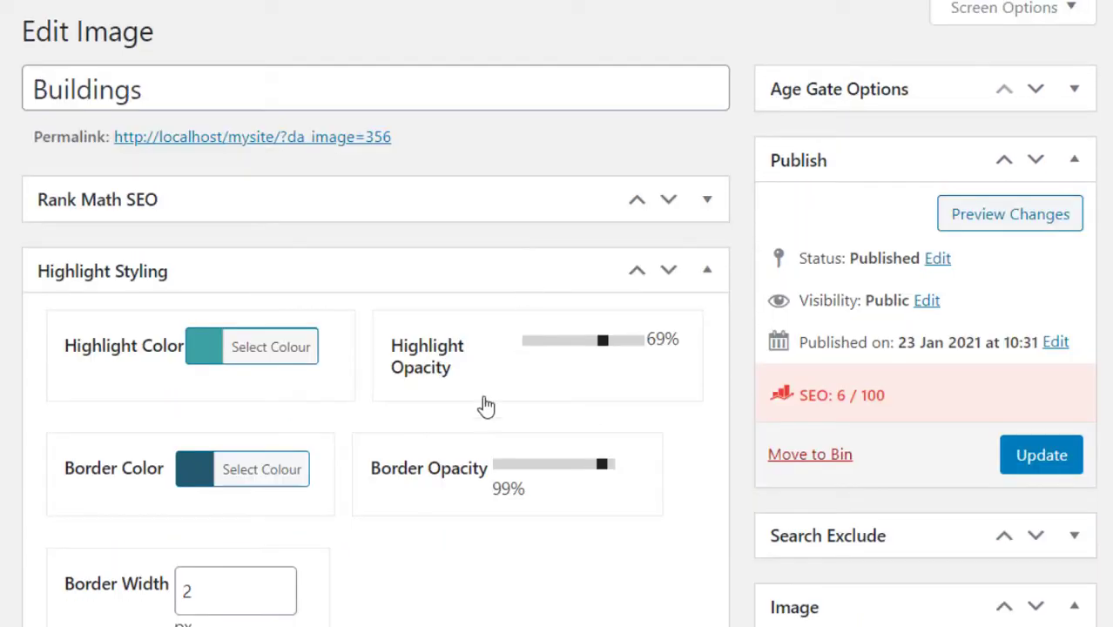
scroll(486, 406, down, 8)
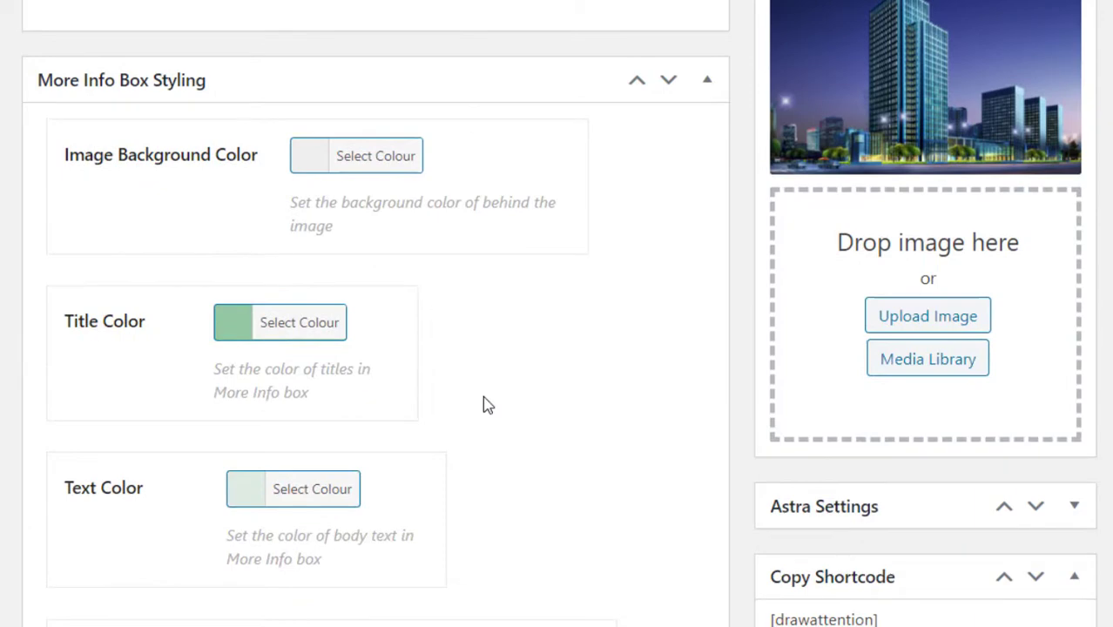
scroll(486, 406, down, 6)
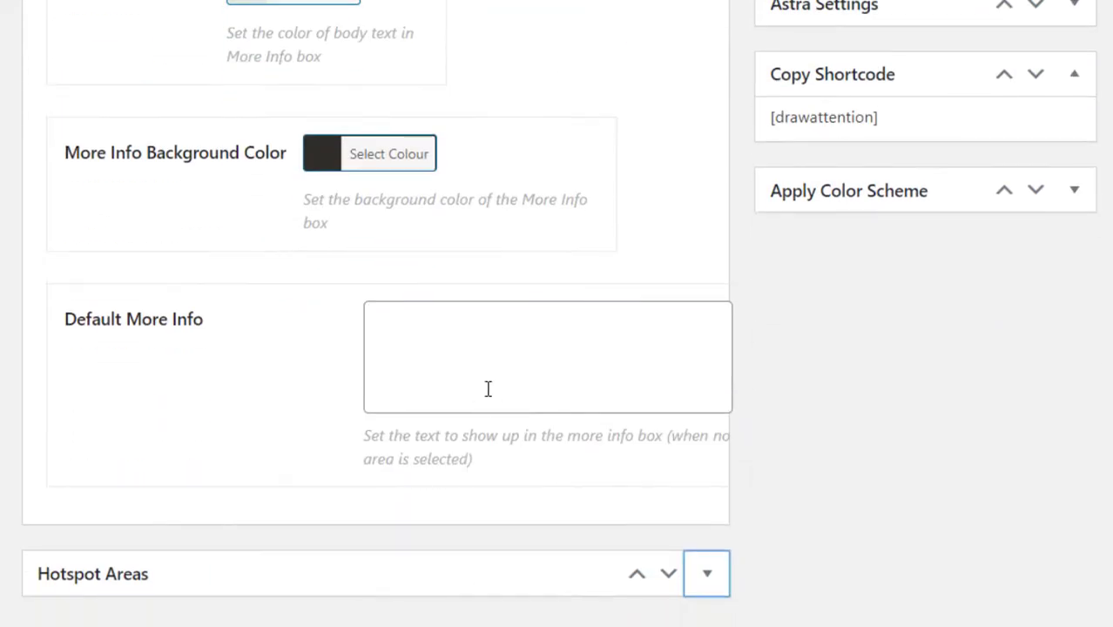
scroll(715, 557, down, 1)
Step: Expand the Hotspot Areas section and show the drawing canvas of Clickable Area #1
click(710, 504)
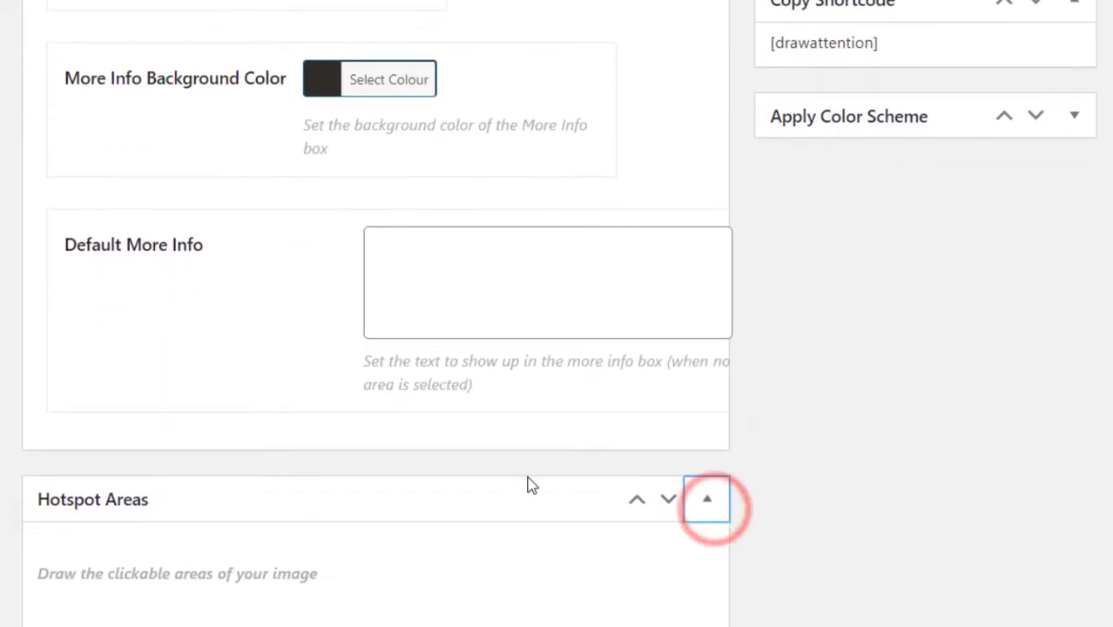
scroll(531, 485, down, 7)
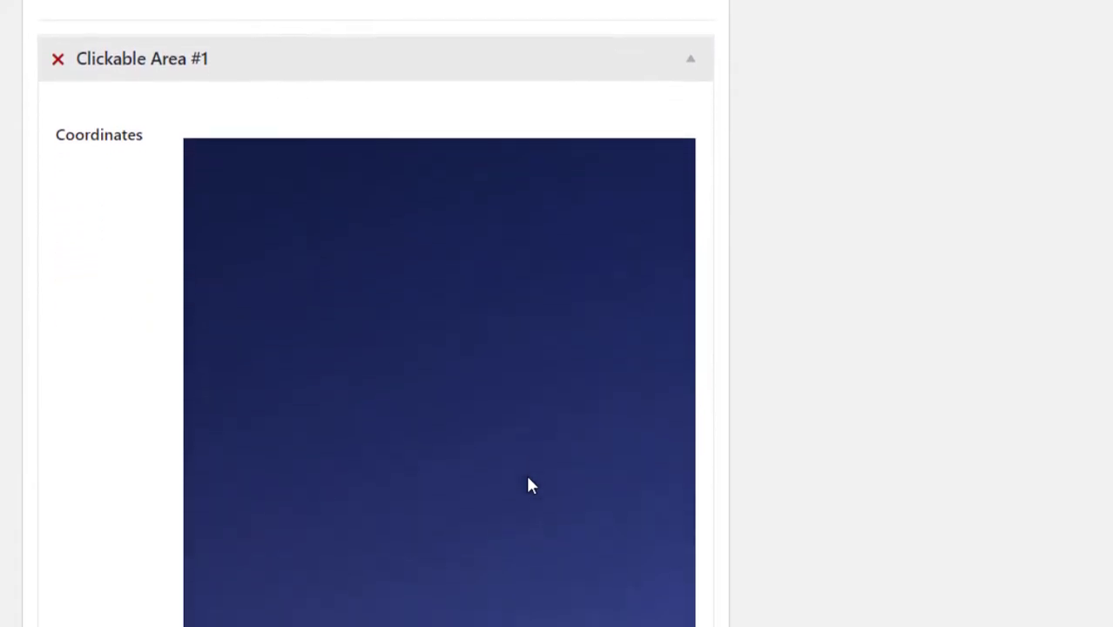
click(317, 56)
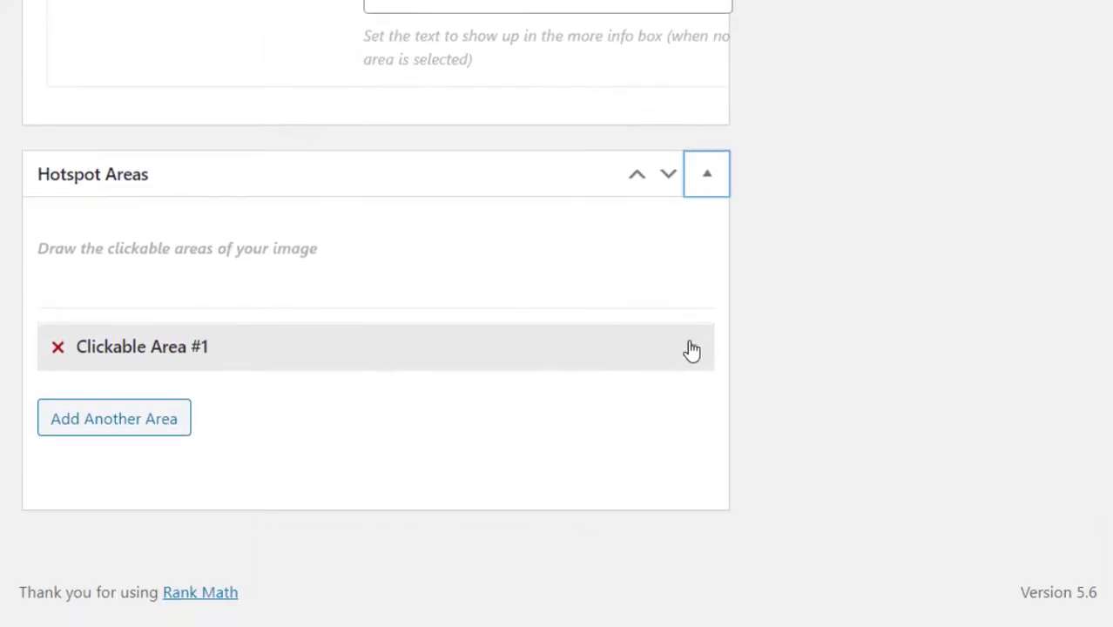
click(693, 349)
Step: Start the outline of Clickable Area #1 with three points, from the low wing's lower right corner up and along its roof to the tower's left edge
scroll(551, 356, down, 4)
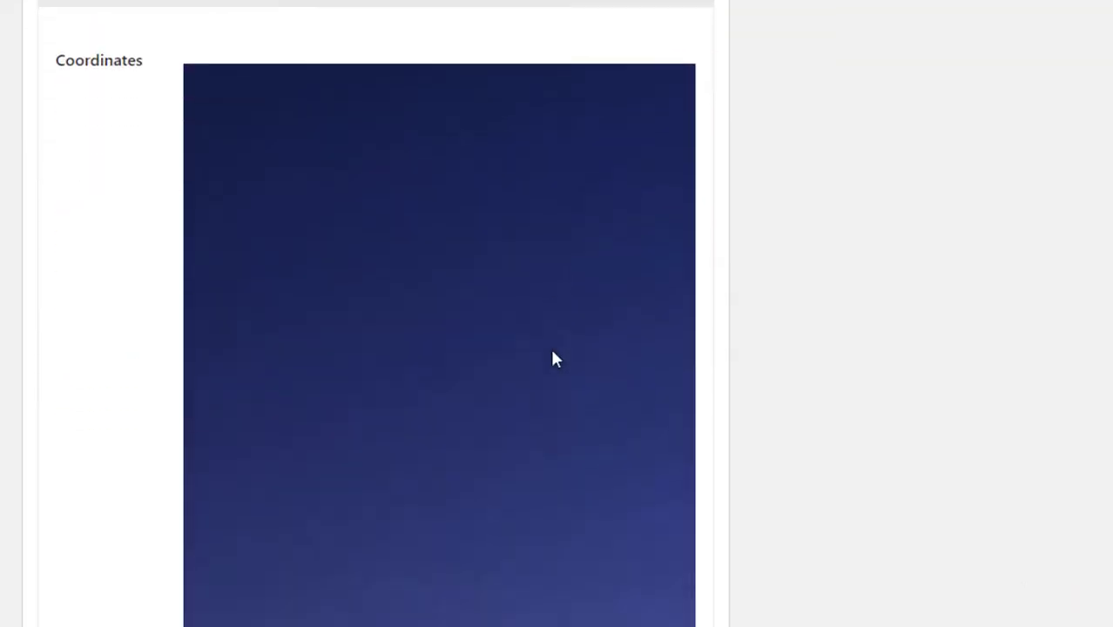
scroll(556, 359, down, 7)
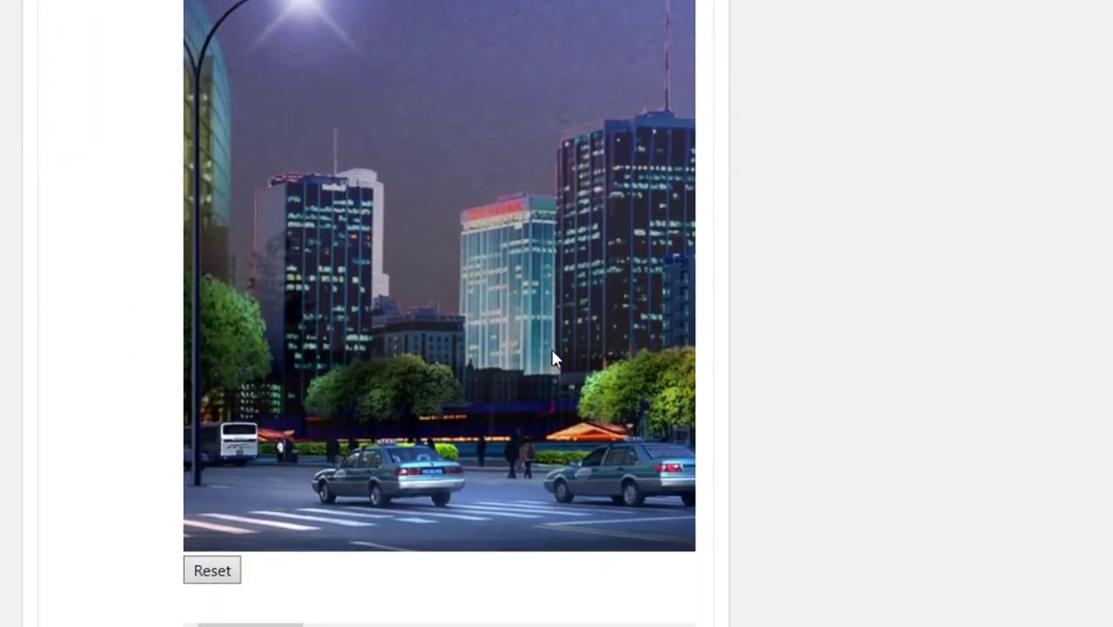
scroll(553, 357, up, 1)
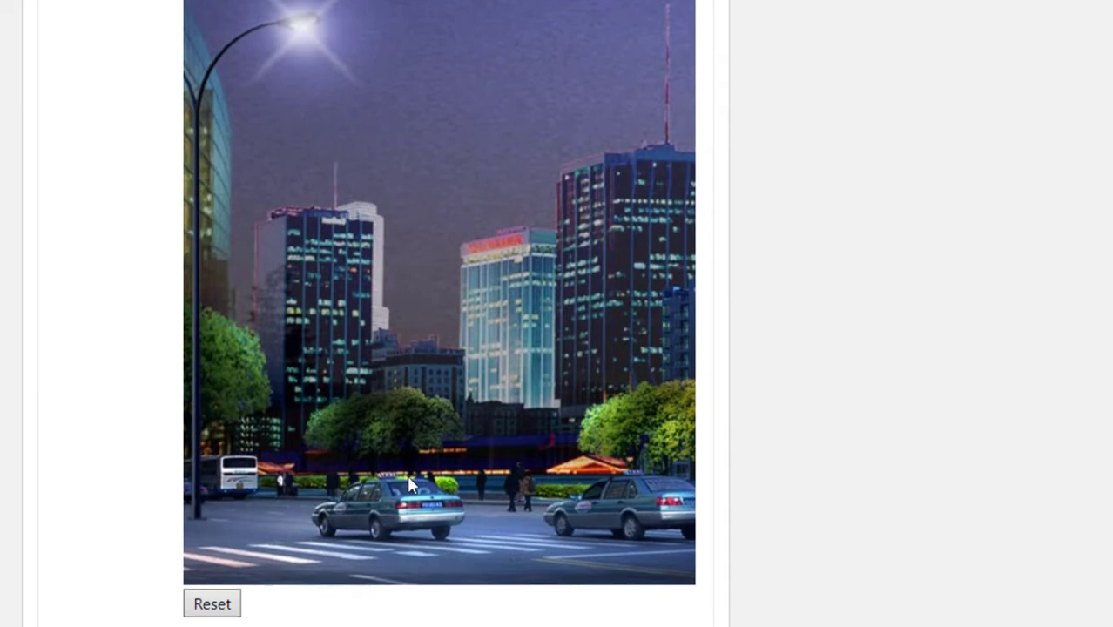
scroll(412, 486, down, 2)
drag(290, 514, 417, 527)
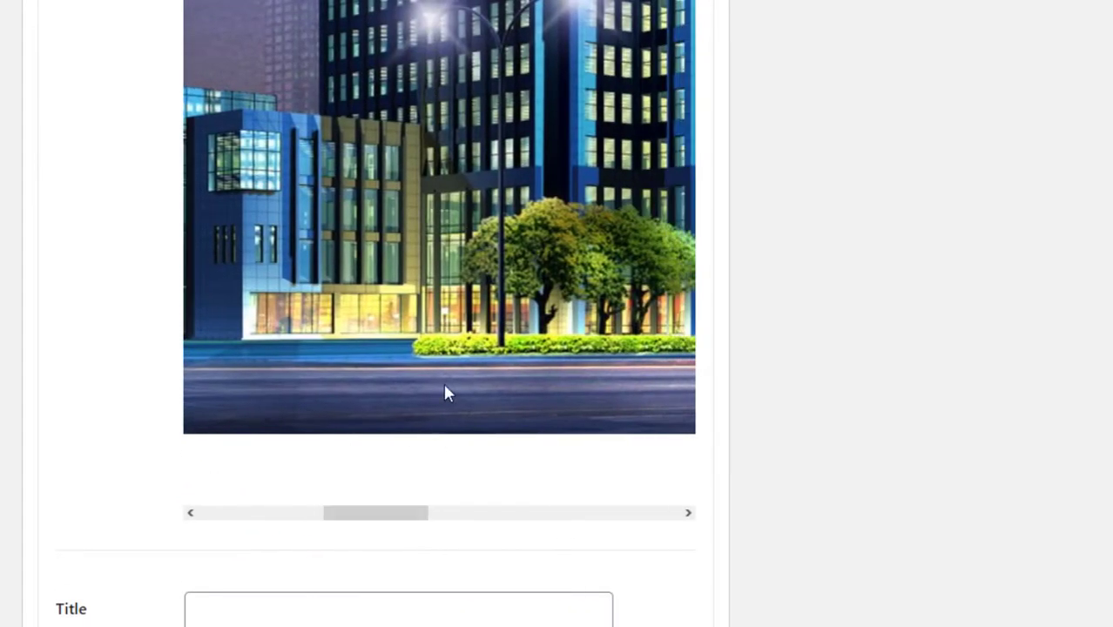
click(425, 338)
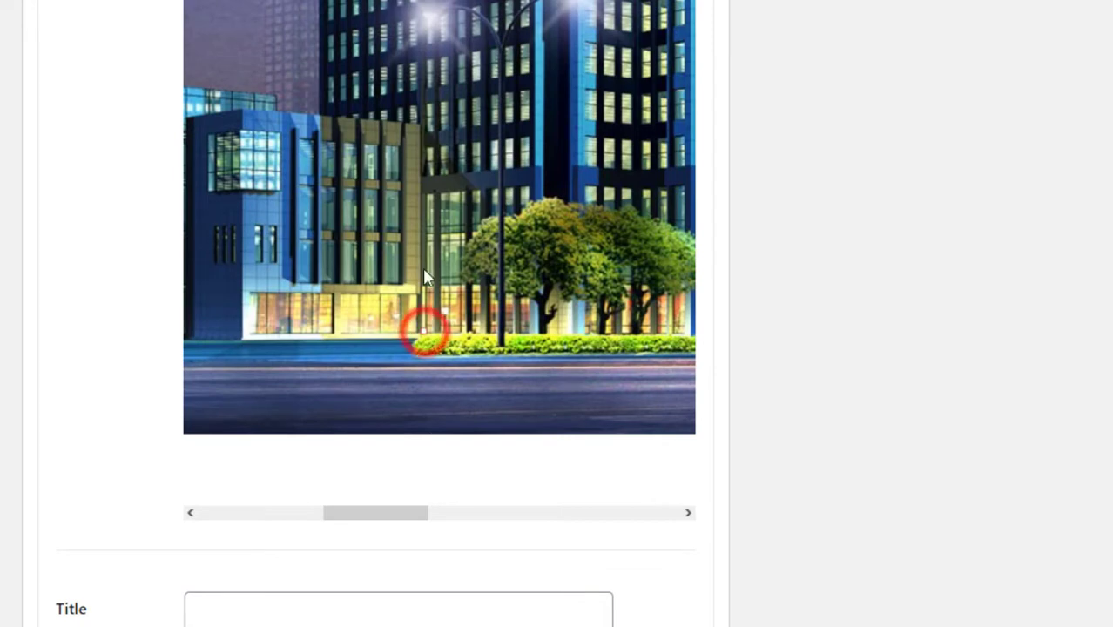
click(418, 125)
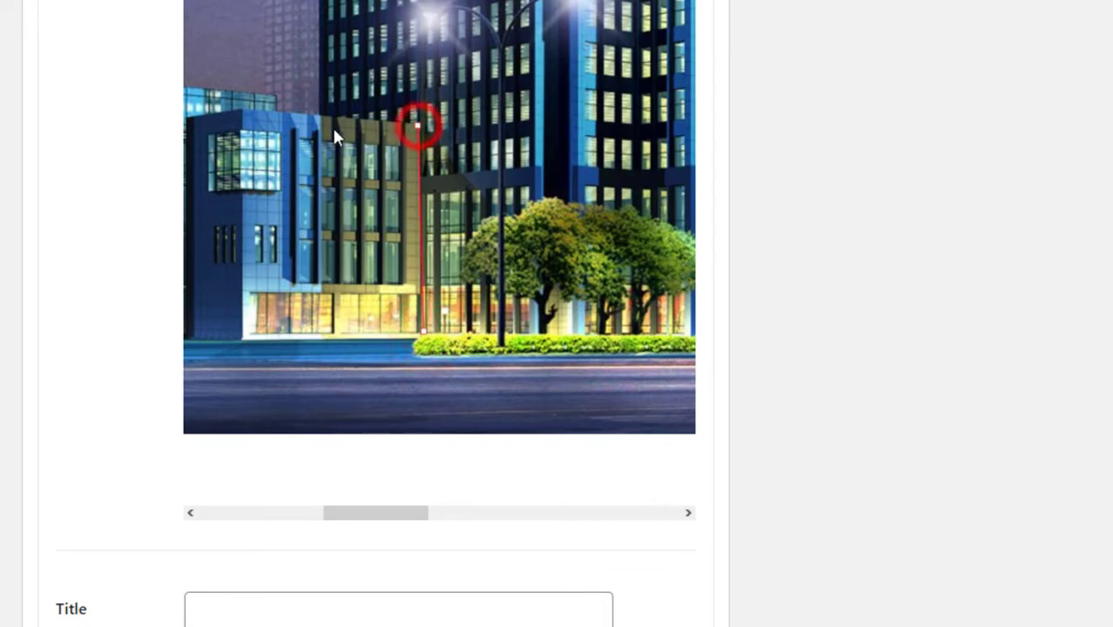
click(320, 117)
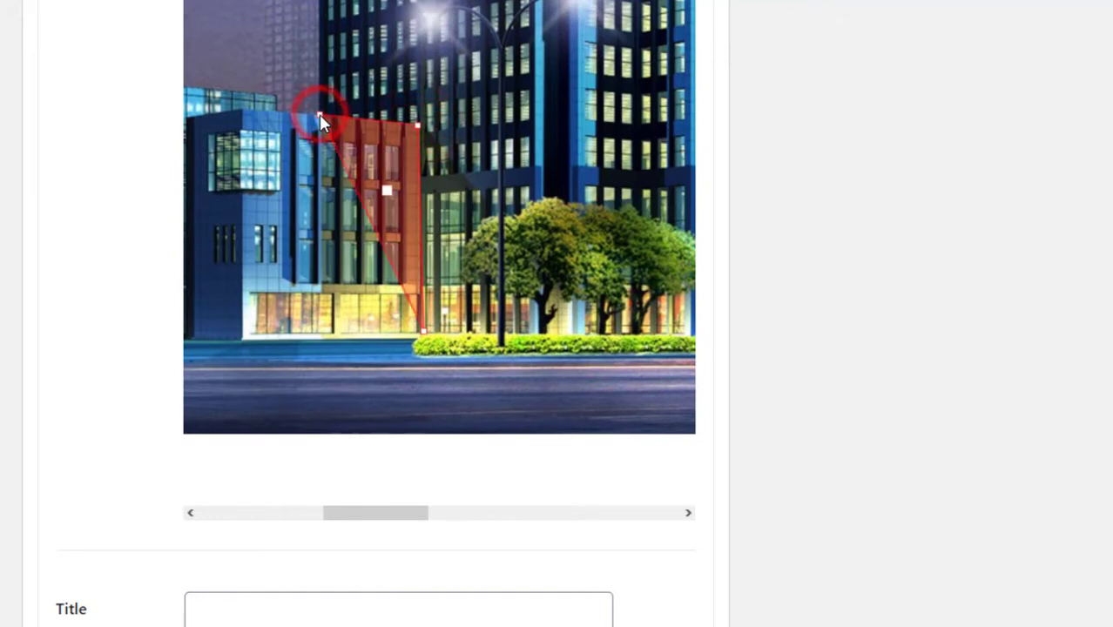
Step: Extend the Clickable Area #1 outline up the tower's left edge and along its roofline to the front corner peak
scroll(319, 113, up, 2)
scroll(319, 115, up, 5)
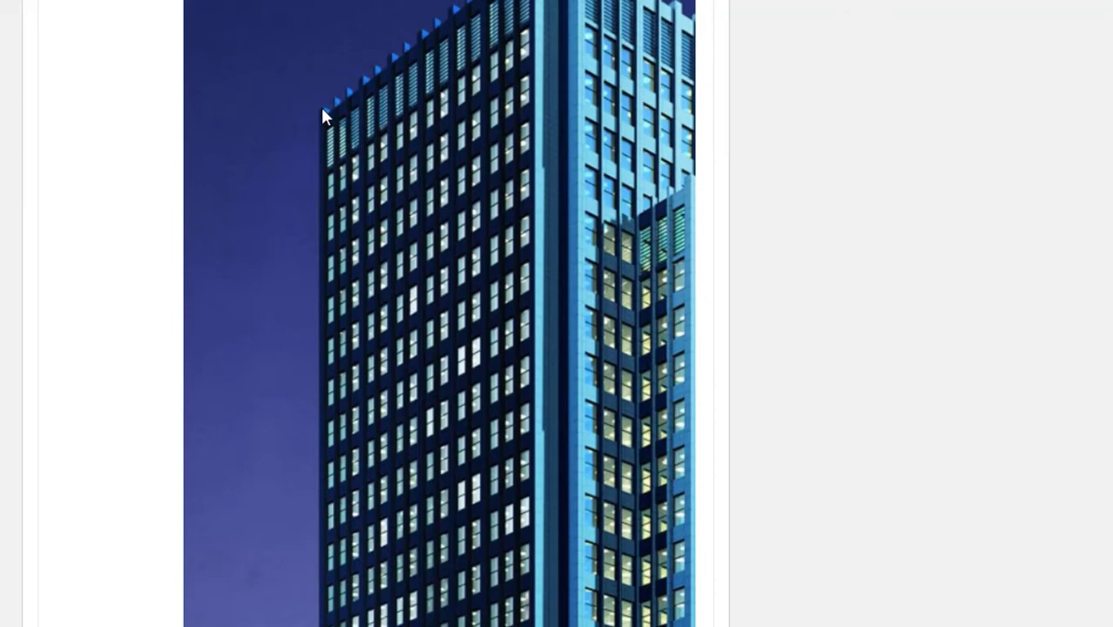
click(320, 112)
scroll(319, 108, up, 1)
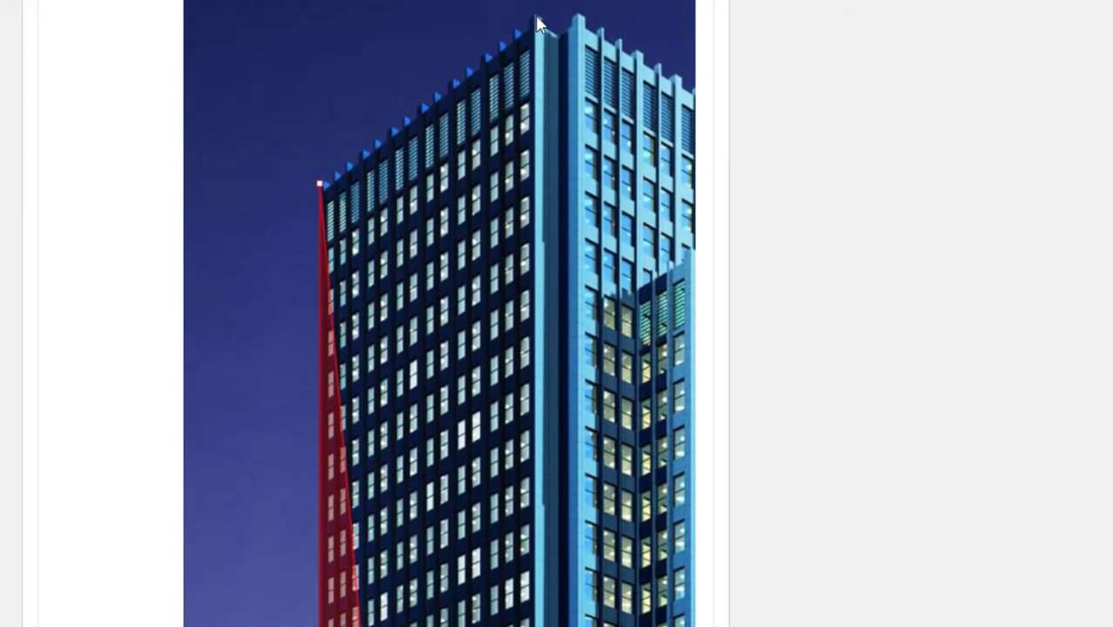
click(535, 17)
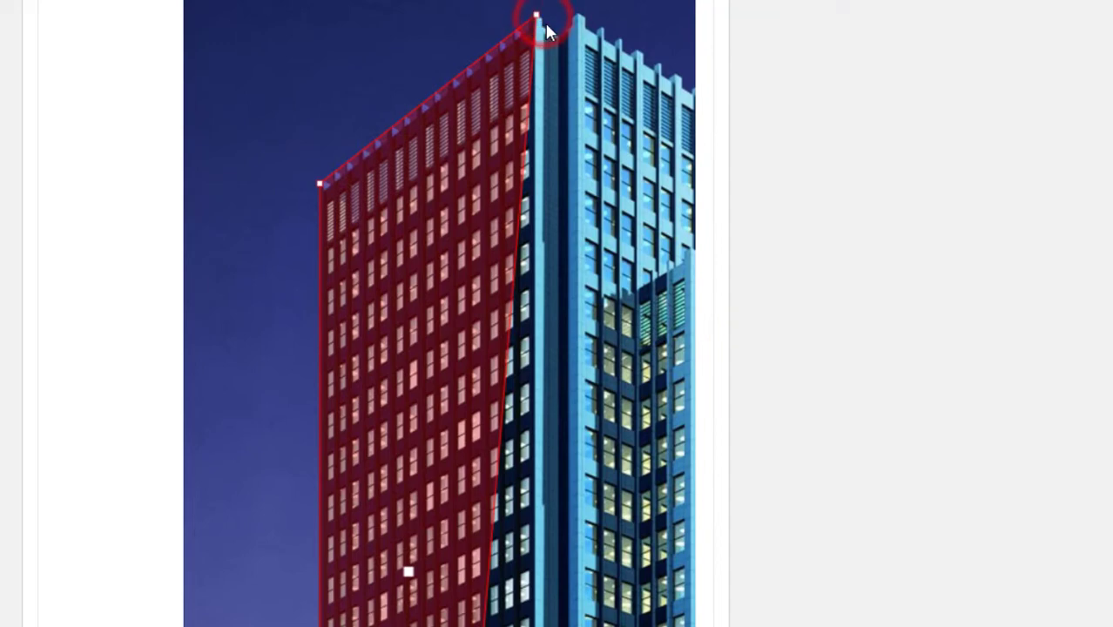
Step: Trace the outline of Clickable Area #1 around the recessed notch at the tower's front corner to the start of the right roofline
click(543, 16)
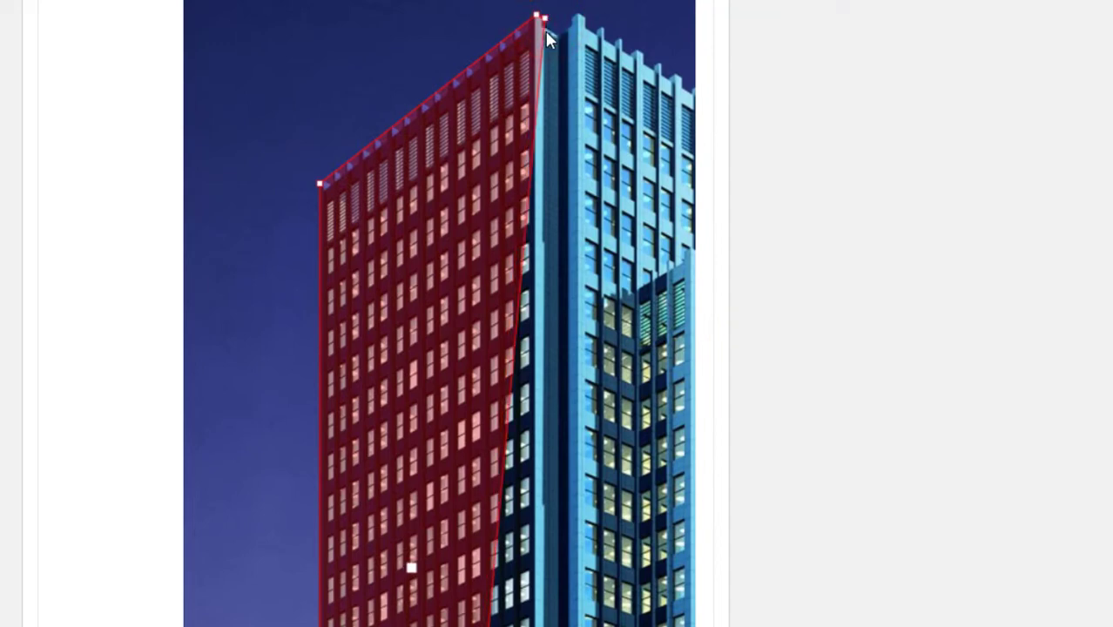
click(545, 31)
click(563, 35)
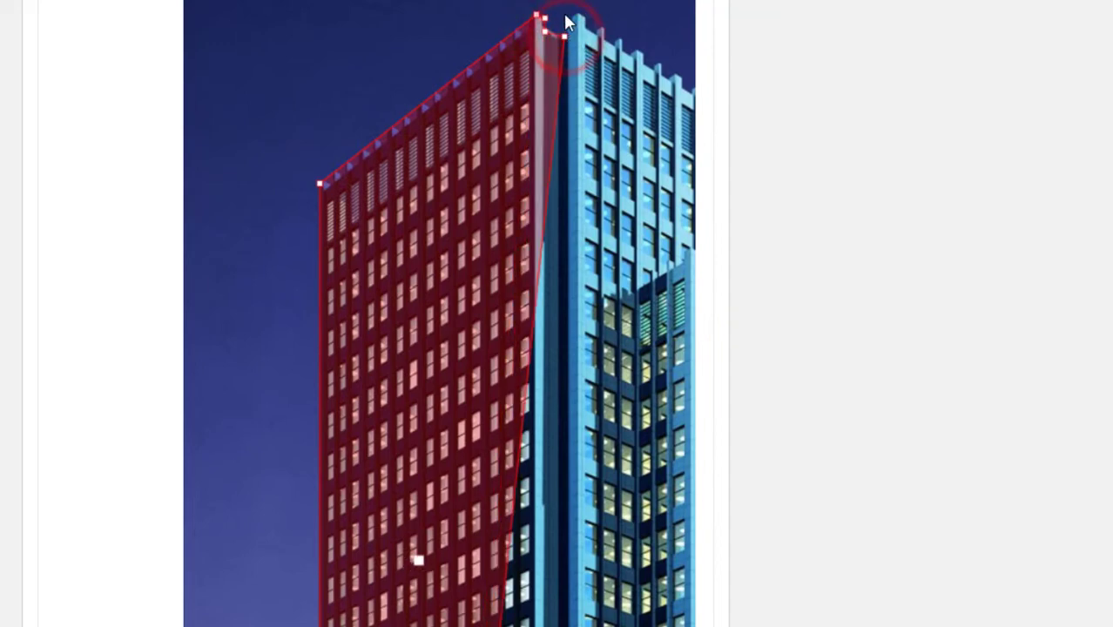
click(564, 13)
click(576, 10)
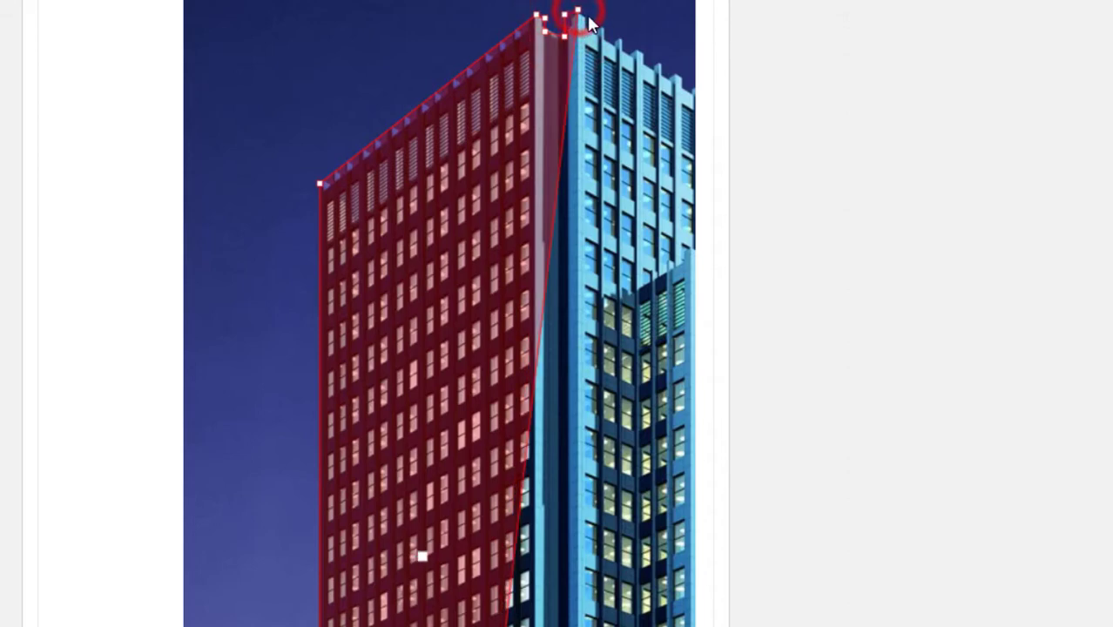
click(588, 21)
Step: Continue the outline along the tower's right roofline, down to the lower block, and along its roof to the far corner
scroll(589, 25, right, 5)
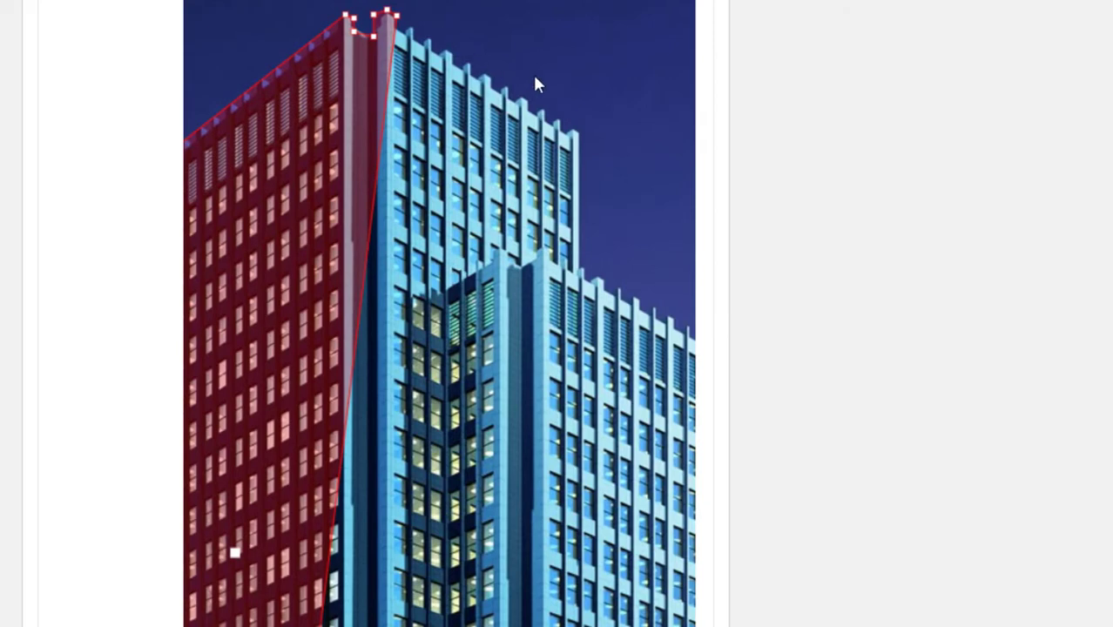
click(580, 130)
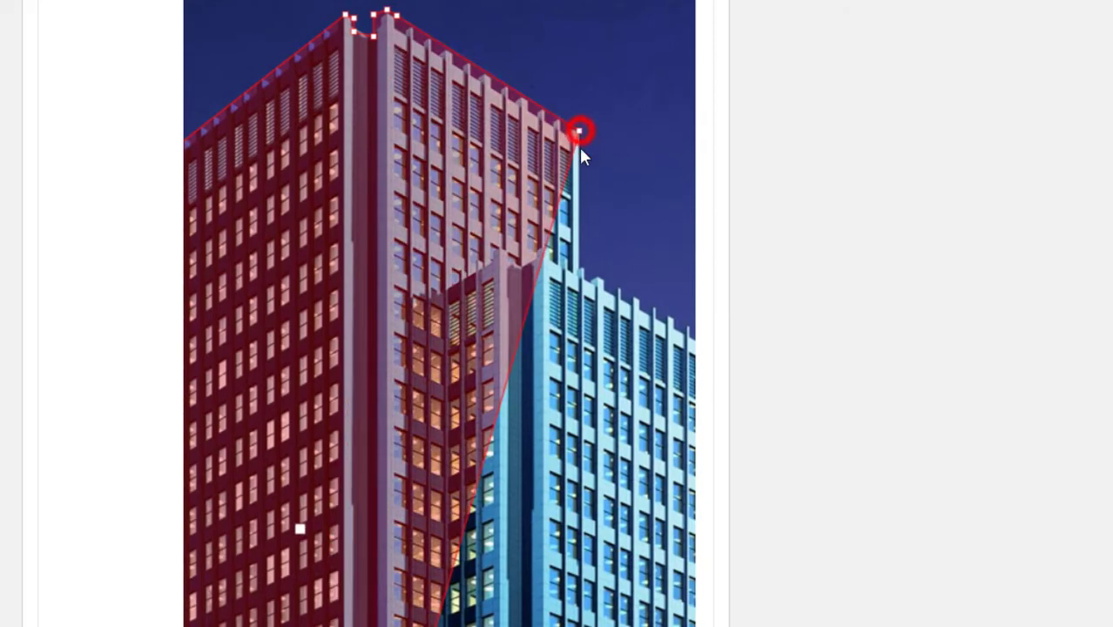
click(580, 267)
scroll(581, 270, right, 2)
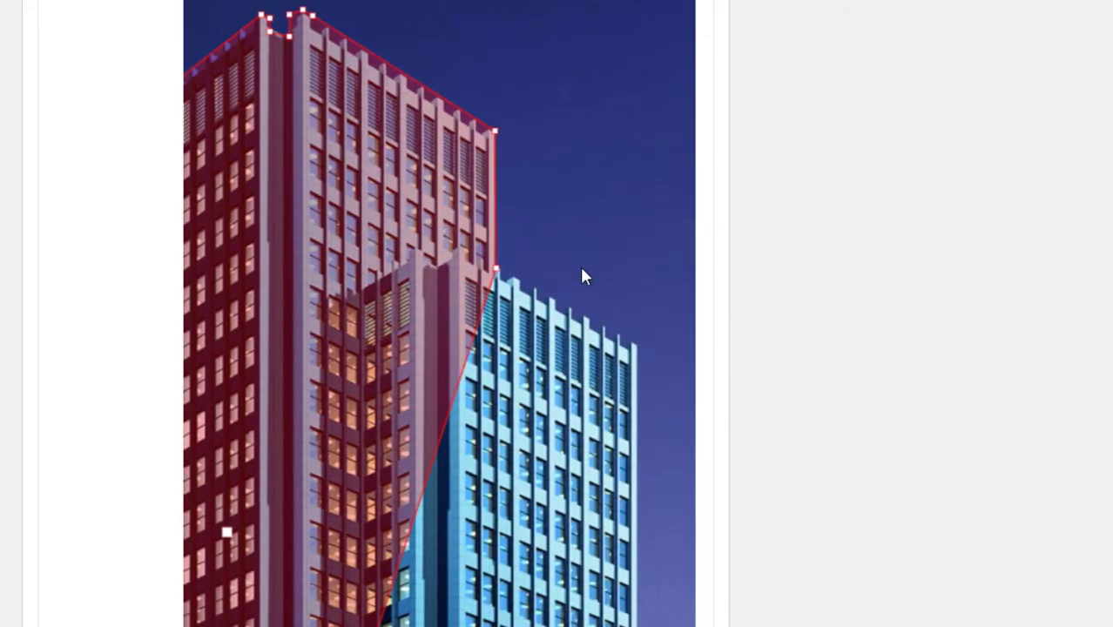
click(630, 341)
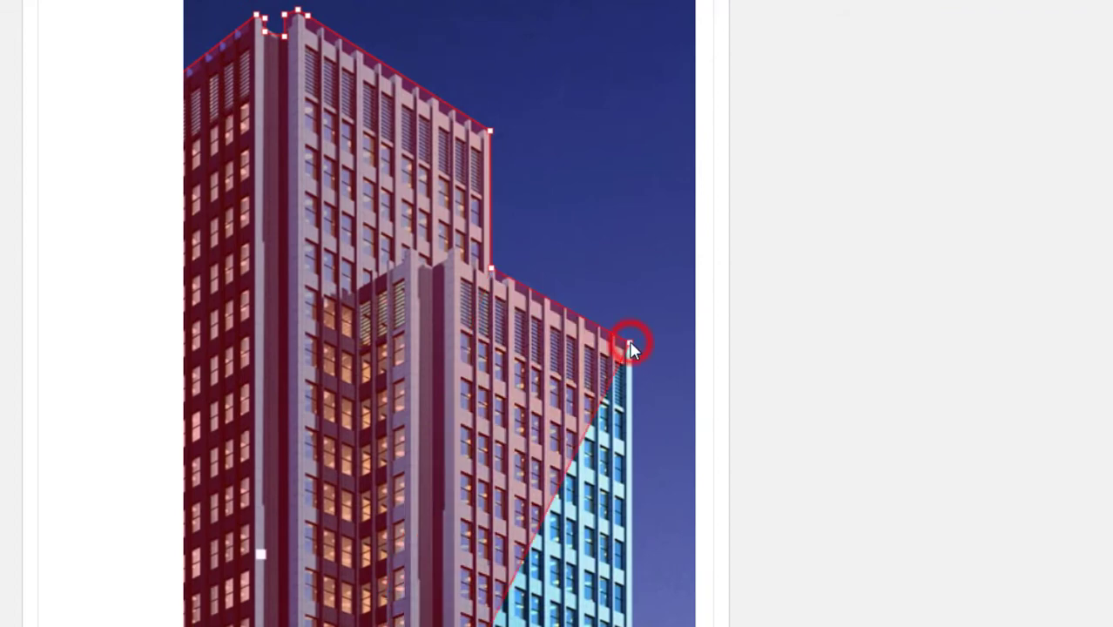
Step: Complete the outline of Clickable Area #1 with a point at the ground-level right corner of the main tower
scroll(630, 342, down, 5)
scroll(630, 344, down, 4)
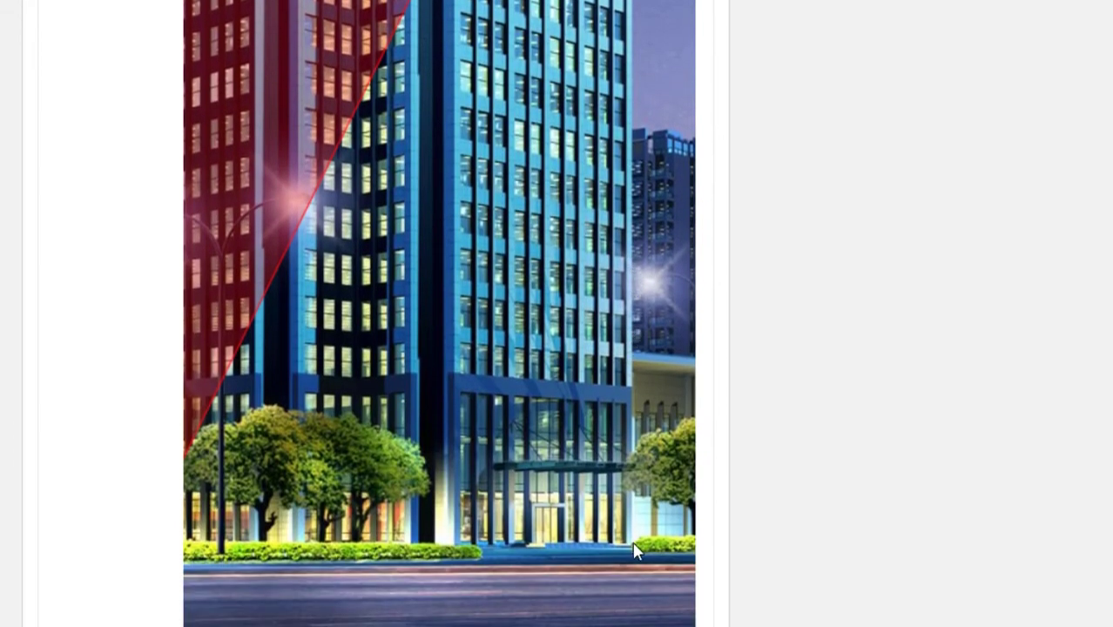
click(633, 542)
scroll(633, 542, left, 3)
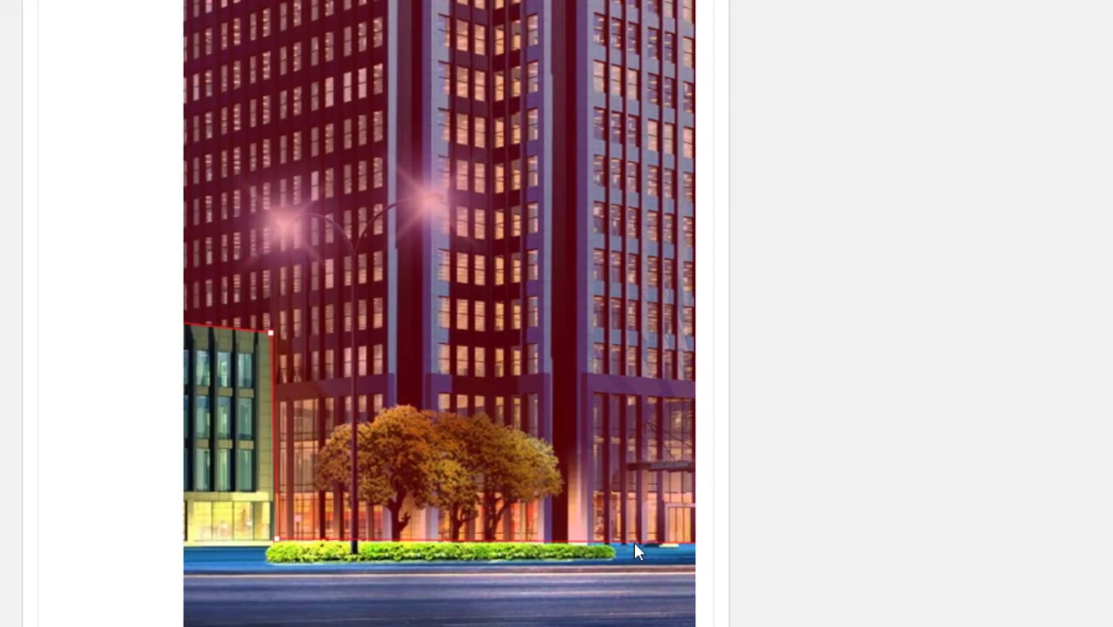
scroll(634, 547, left, 2)
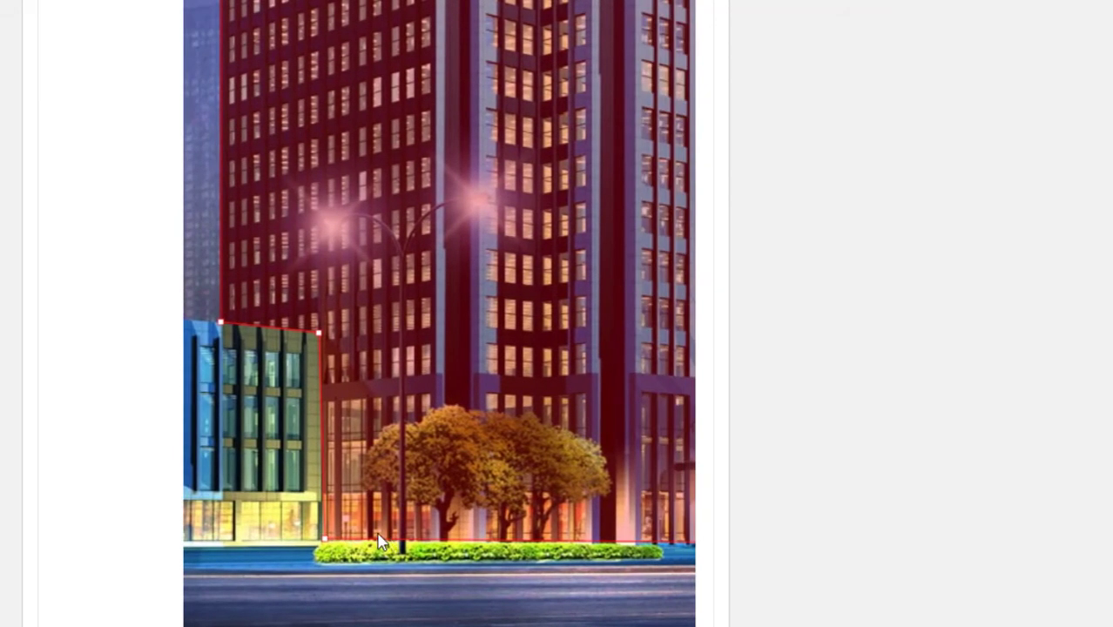
Step: Title Clickable Area #1 "My Office" and choose Show More Info as its action
scroll(113, 508, down, 5)
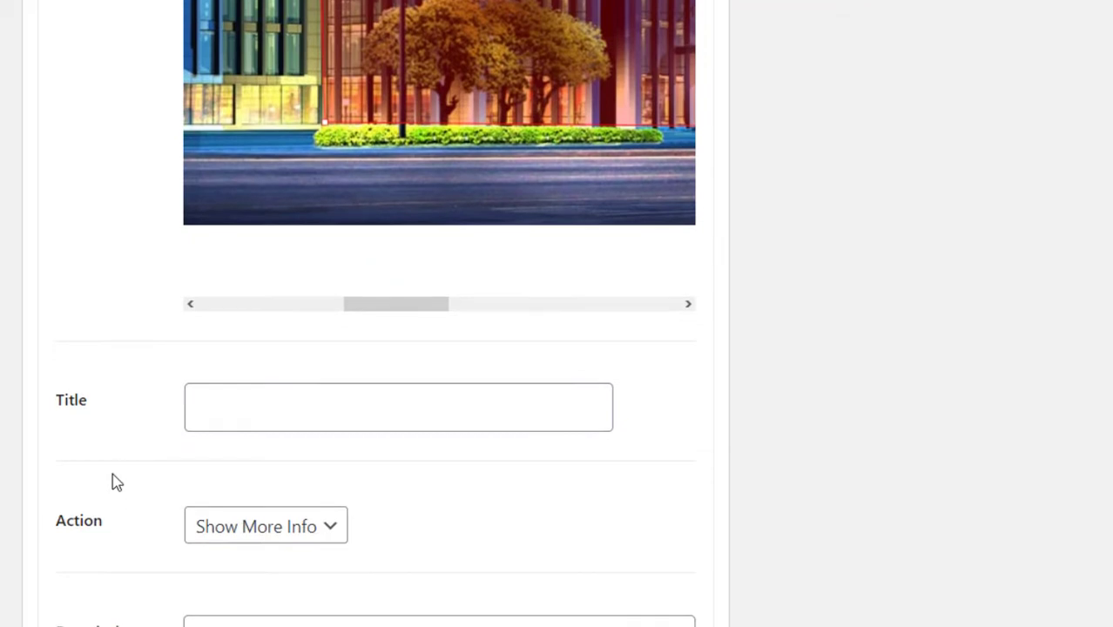
scroll(113, 481, down, 1)
scroll(117, 481, down, 1)
click(274, 236)
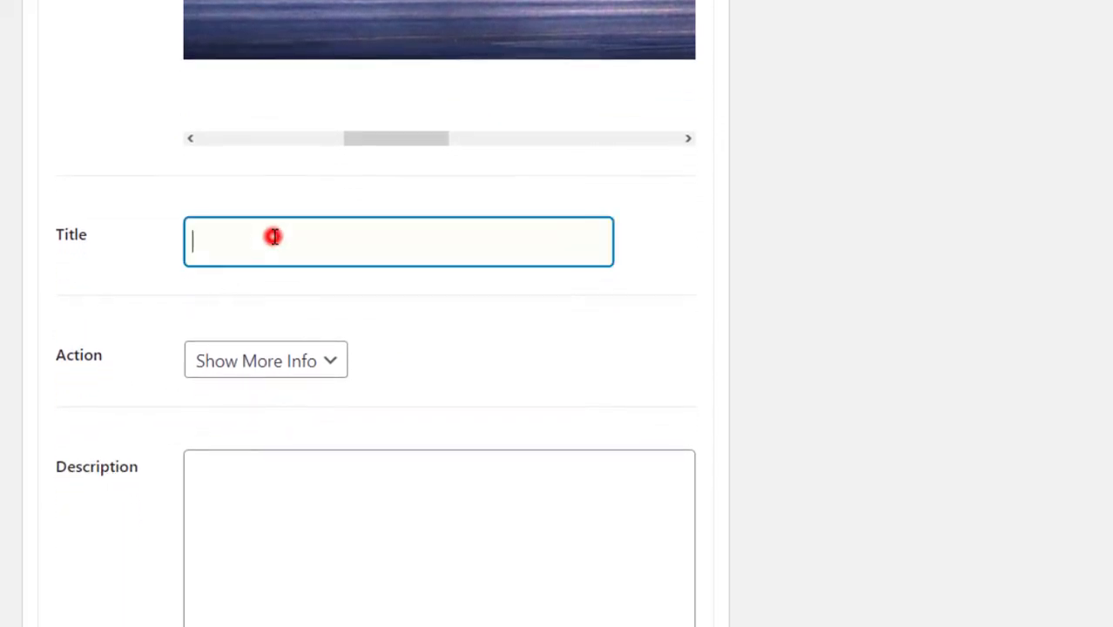
text(My Office)
click(330, 375)
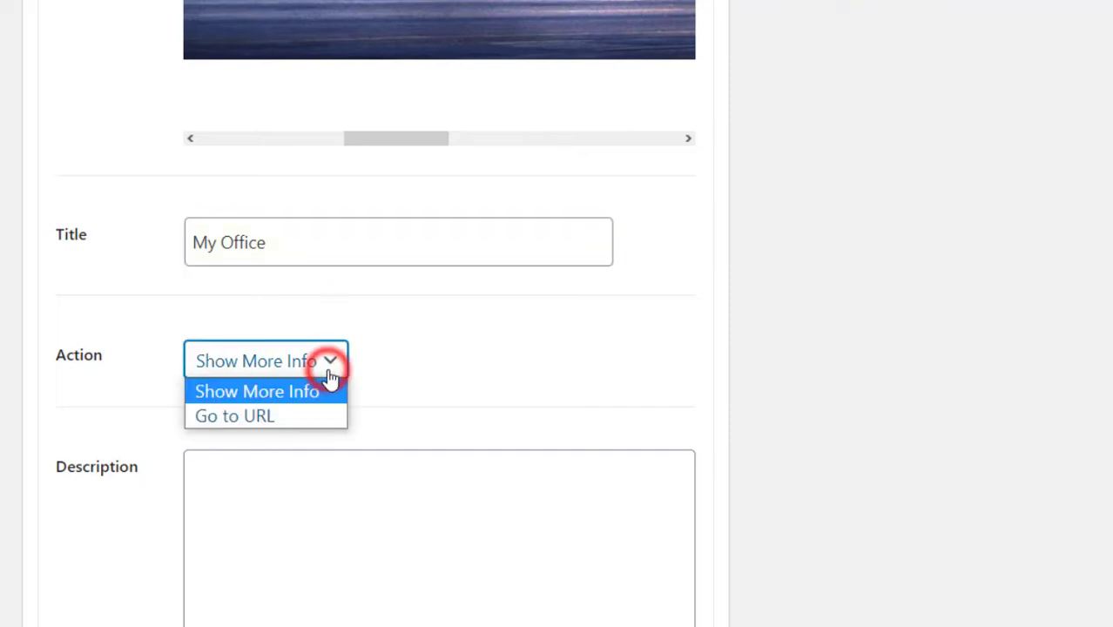
click(305, 389)
Step: Enter the Clickable Area #1 description "This is the main building of our office in New York. Haha, this description is for demo purpose."
scroll(418, 376, down, 1)
click(303, 384)
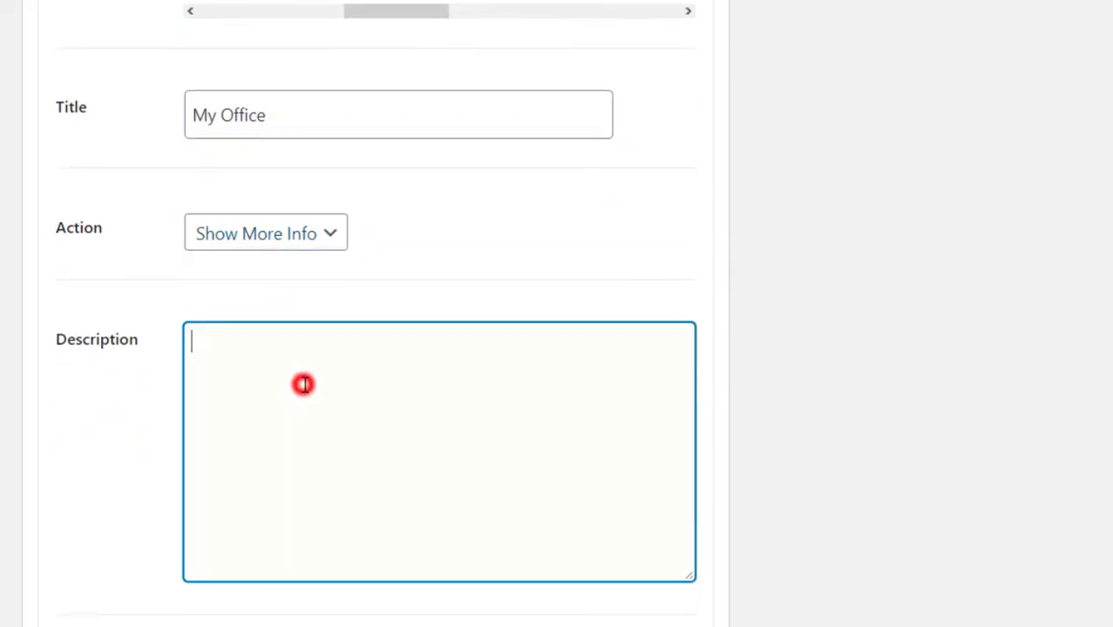
text(This is the main building of our)
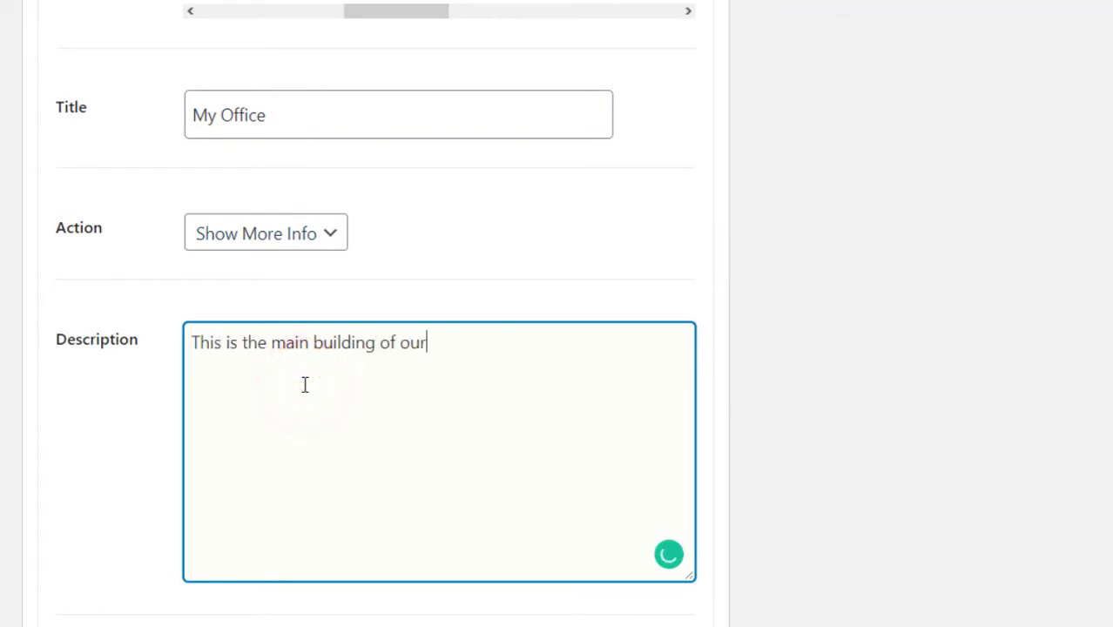
text( office in New York. Haha, this description is for demo purpose.)
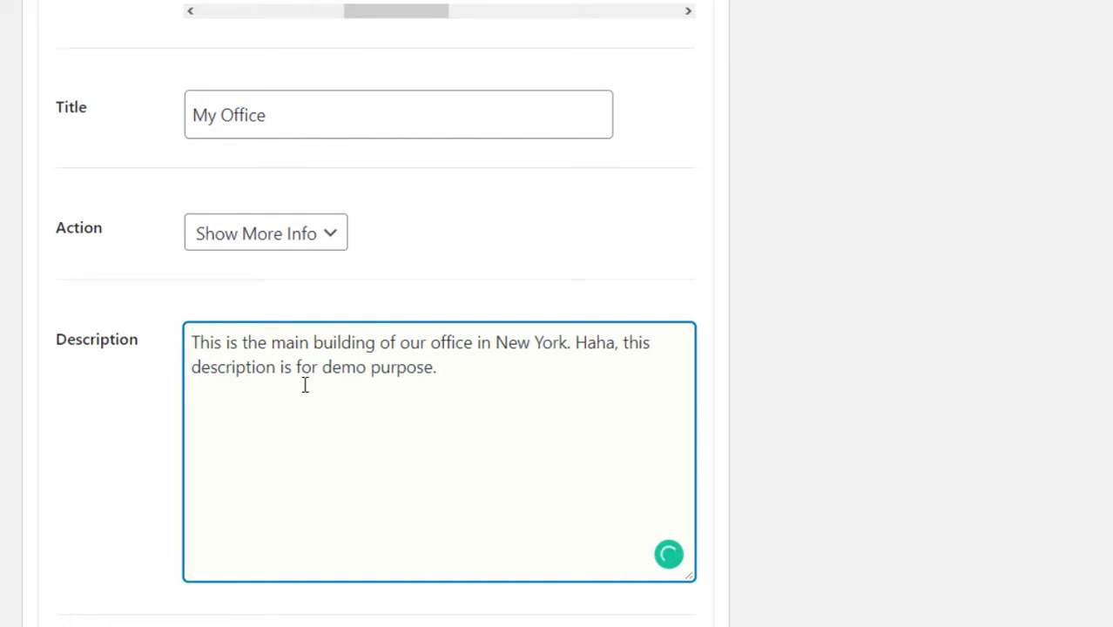
Step: Add a second clickable area below the settings of Clickable Area #1
scroll(179, 489, down, 4)
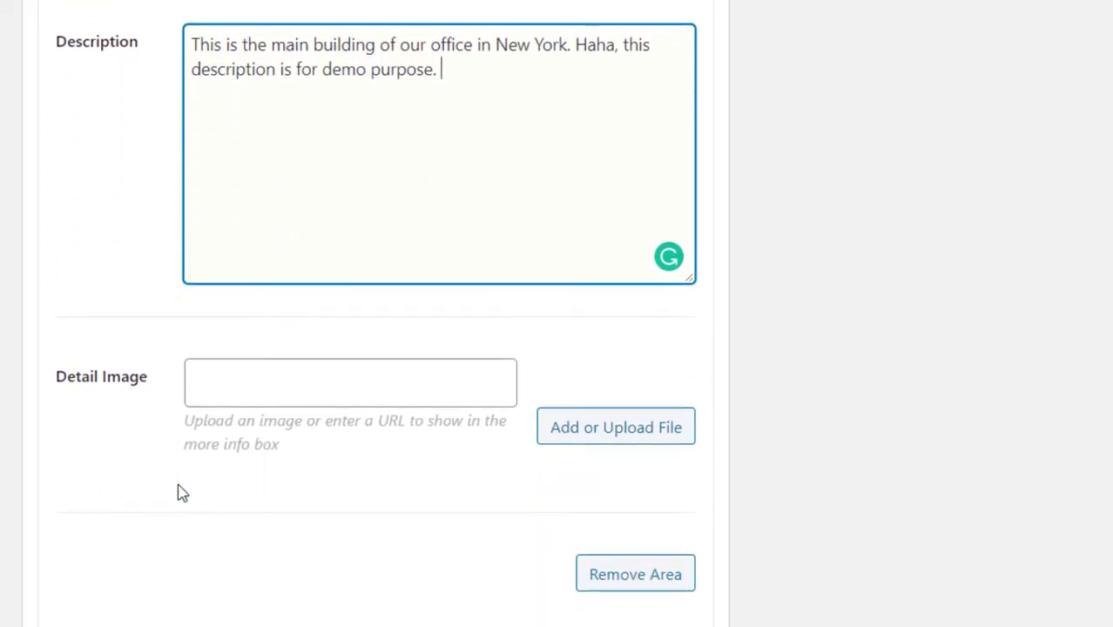
scroll(178, 494, down, 2)
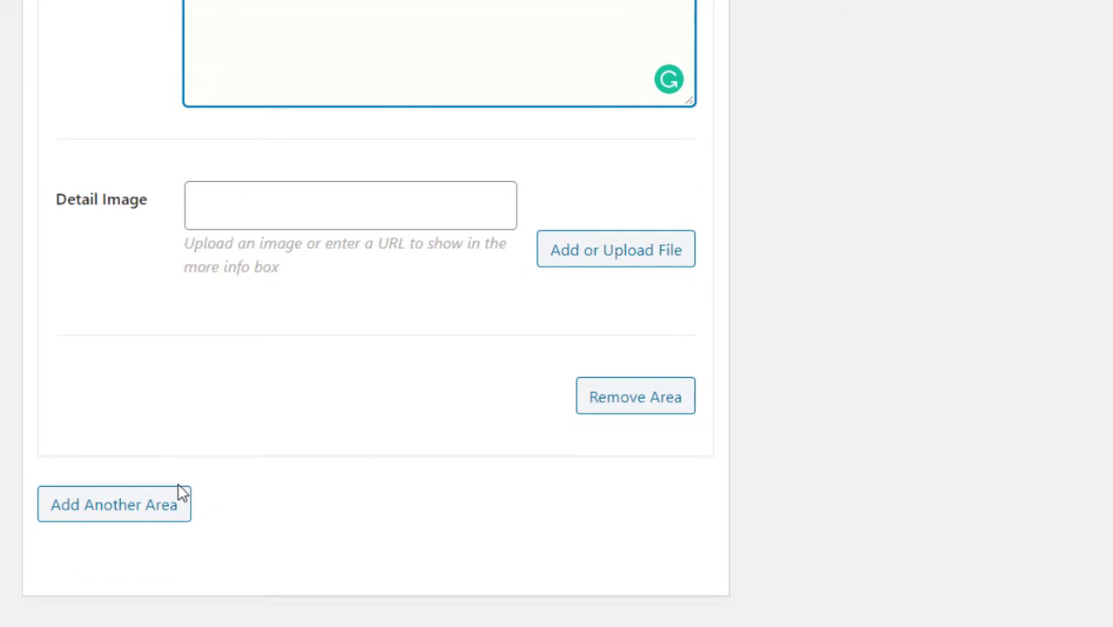
click(122, 510)
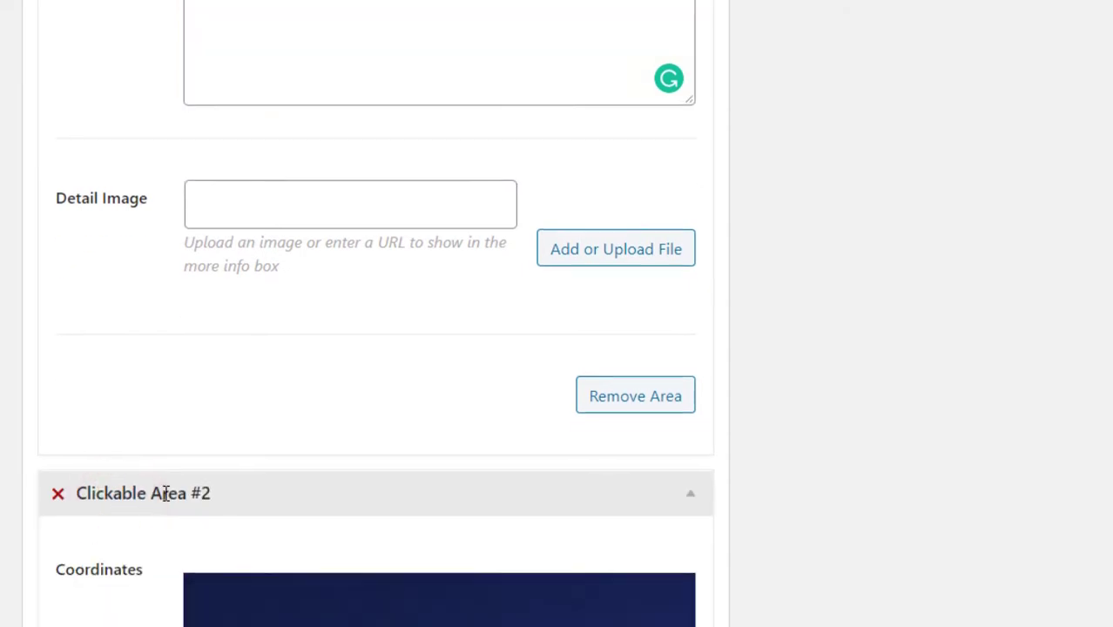
Step: Outline the background building just right of the main tower as Clickable Area #2, from its roofline down to the low canopy roof
scroll(144, 499, down, 4)
scroll(168, 502, down, 12)
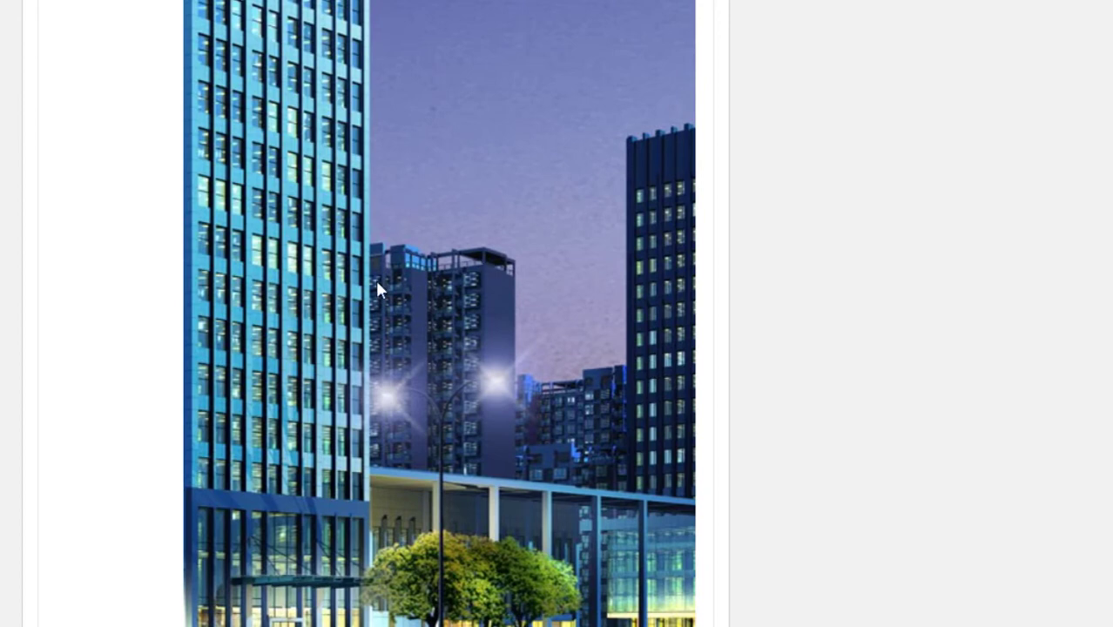
click(370, 245)
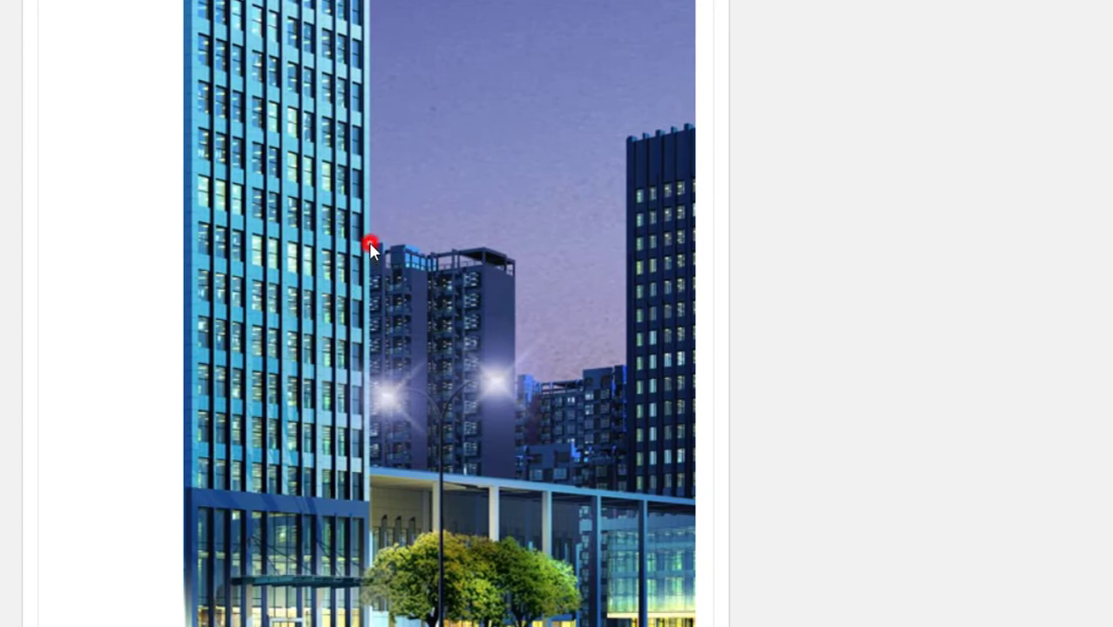
click(426, 253)
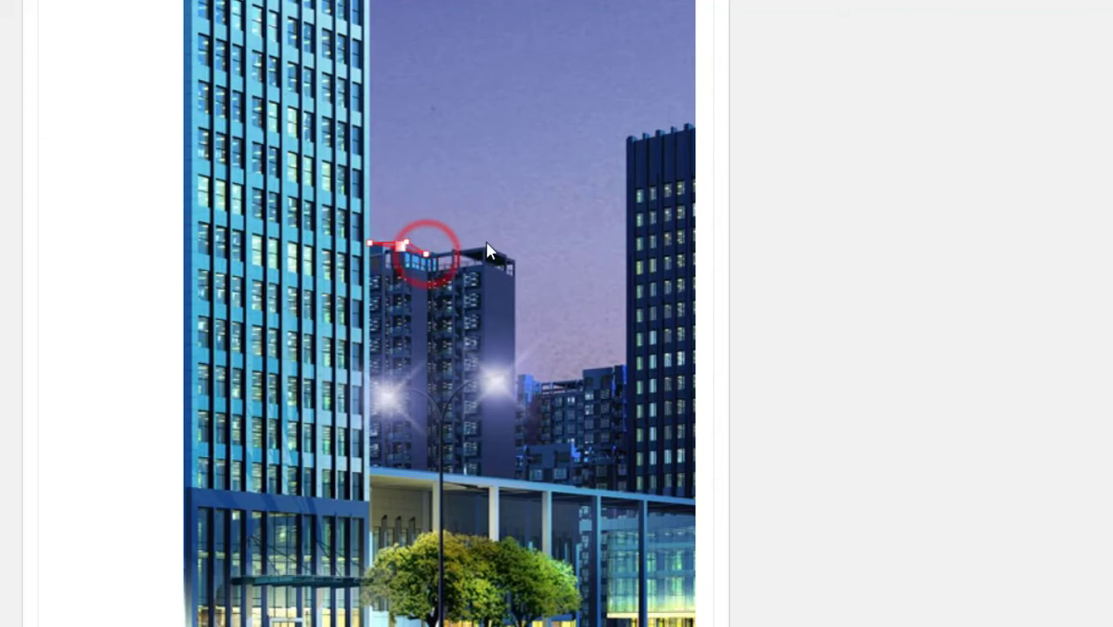
click(486, 249)
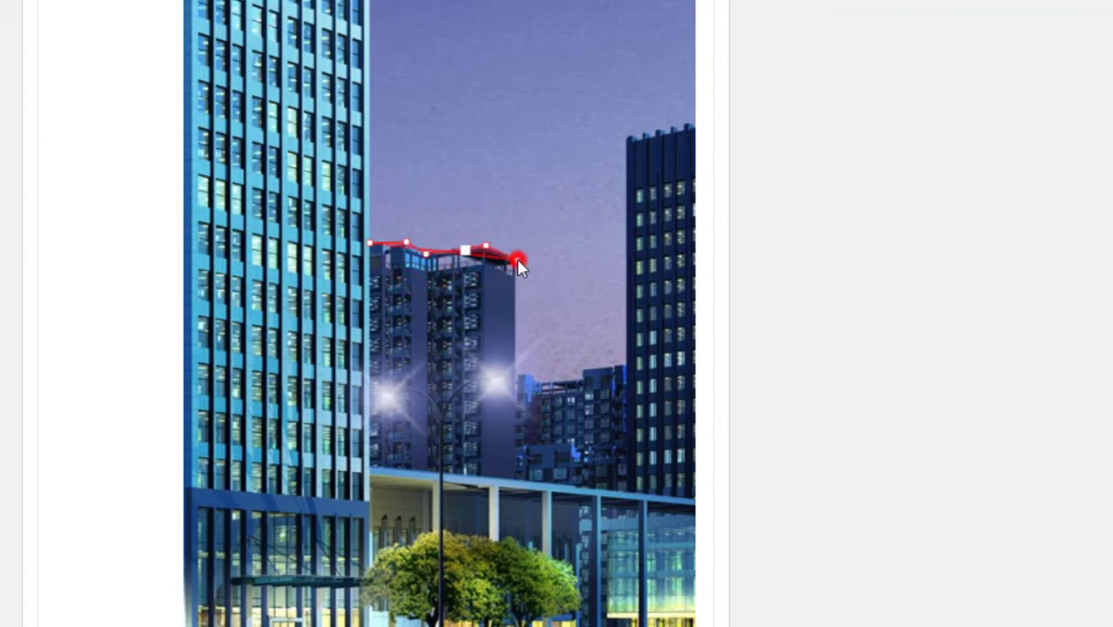
click(517, 259)
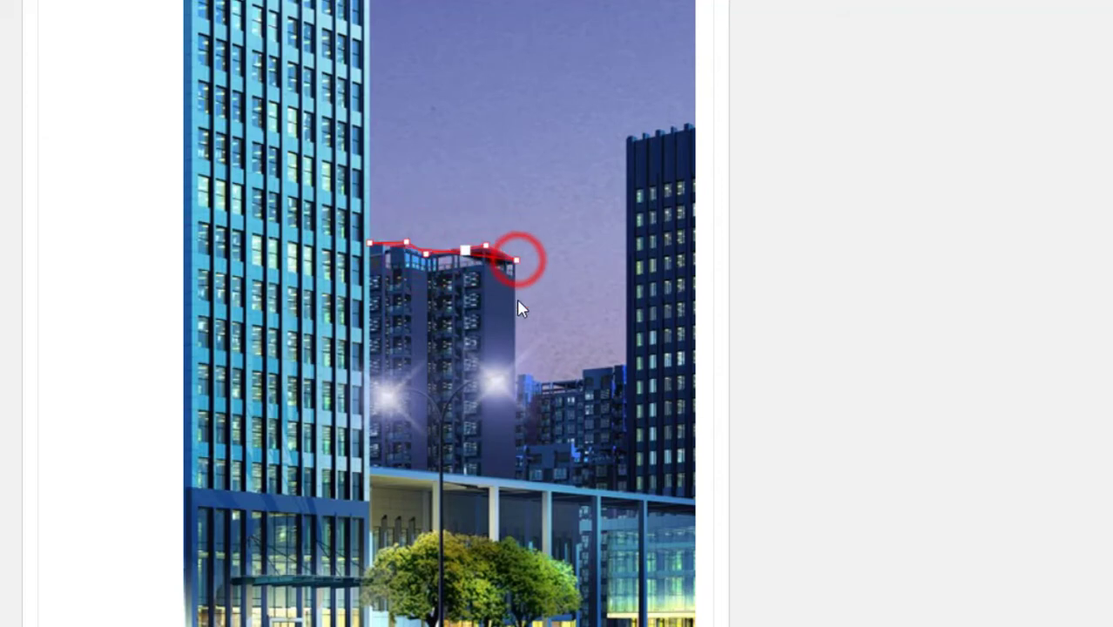
click(512, 477)
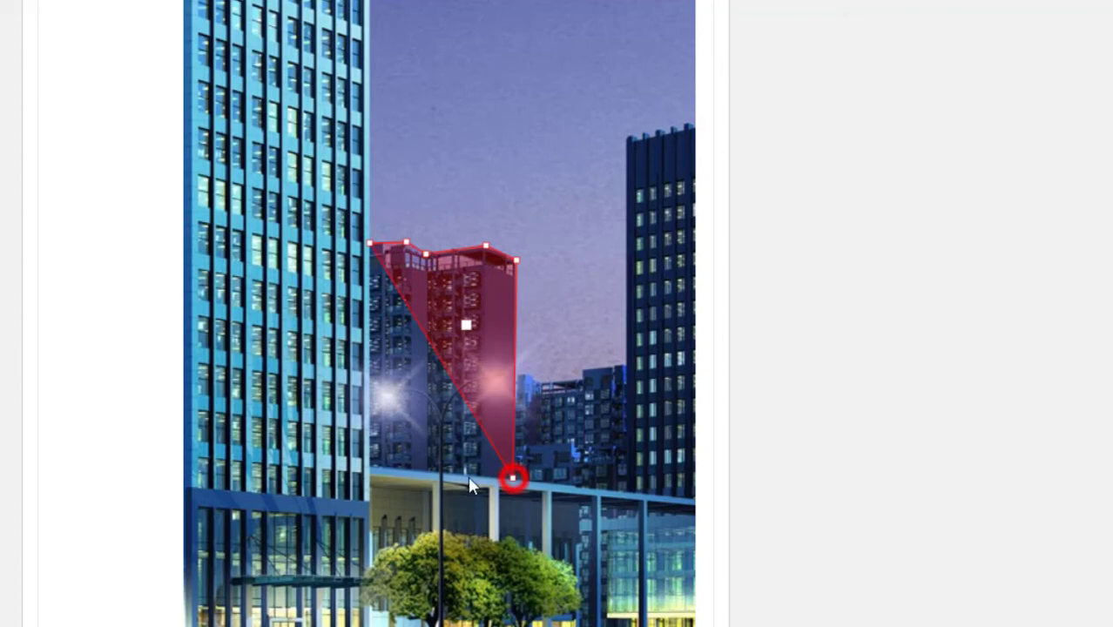
click(370, 468)
Step: Title Clickable Area #2 "Bulding of Fortune"
scroll(469, 505, down, 3)
scroll(469, 505, down, 4)
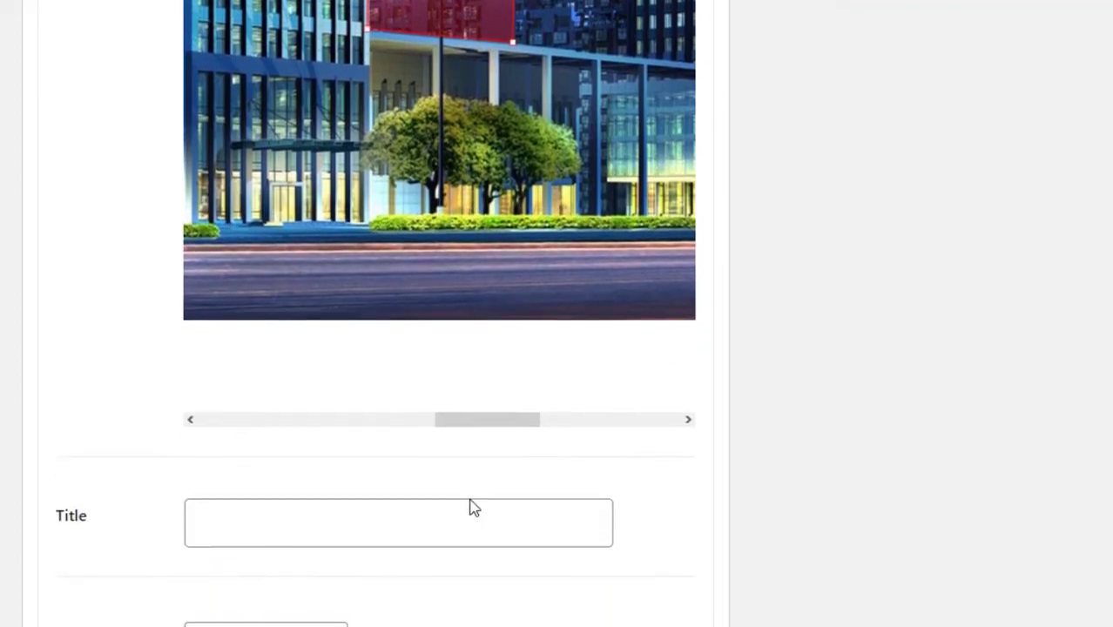
click(275, 411)
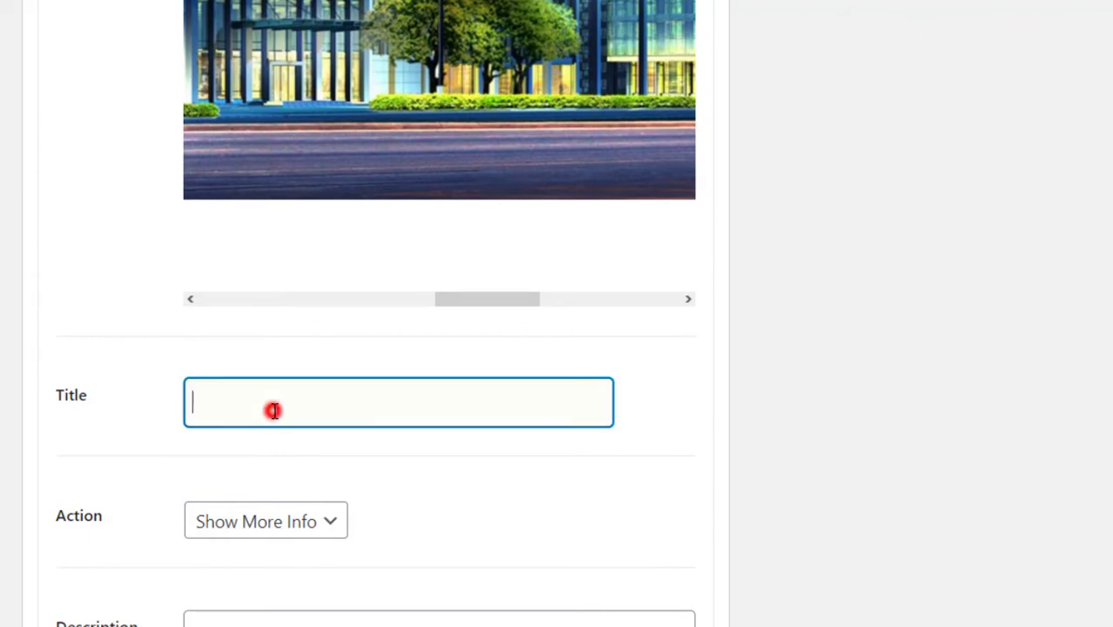
text(Bulding of For)
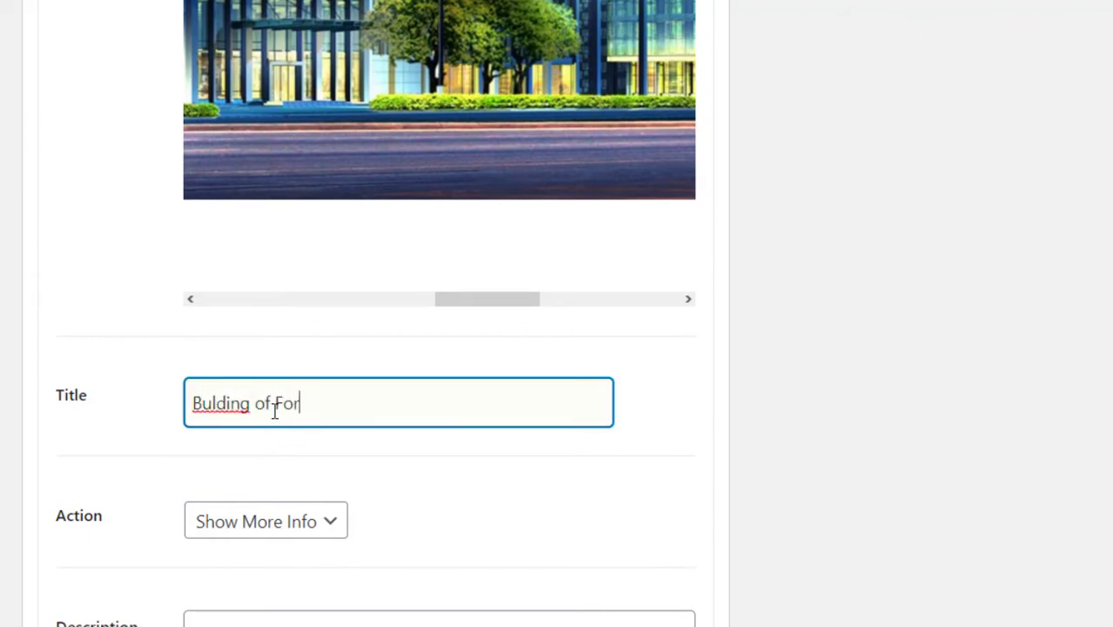
text(tune)
Step: Enter "This is the building of fortune." as the description of Clickable Area #2
scroll(397, 504, down, 3)
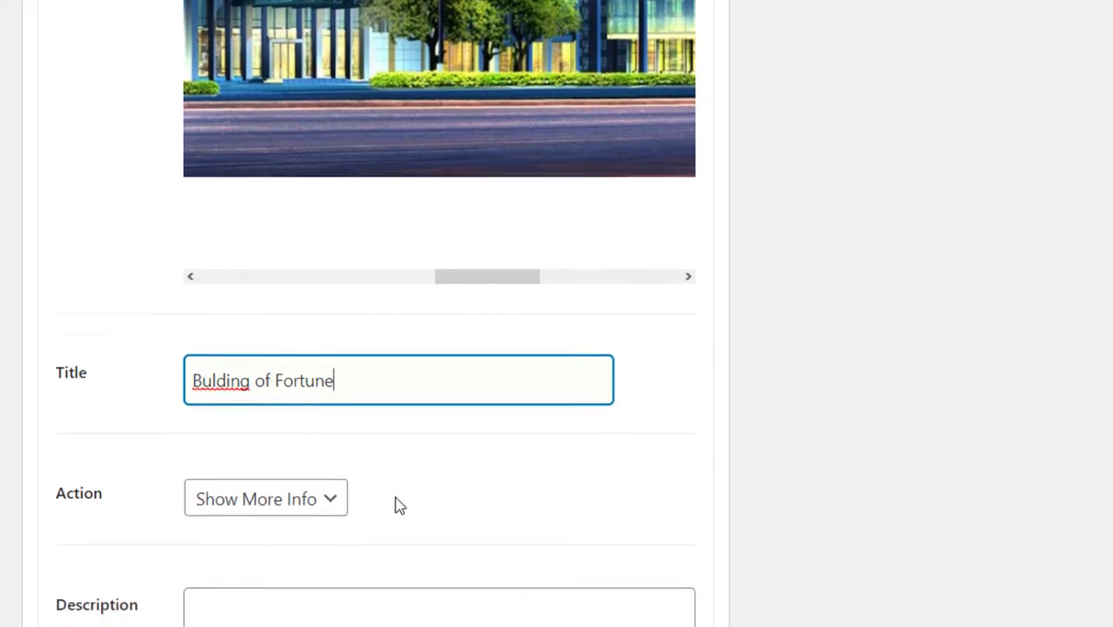
click(287, 363)
text(This is )
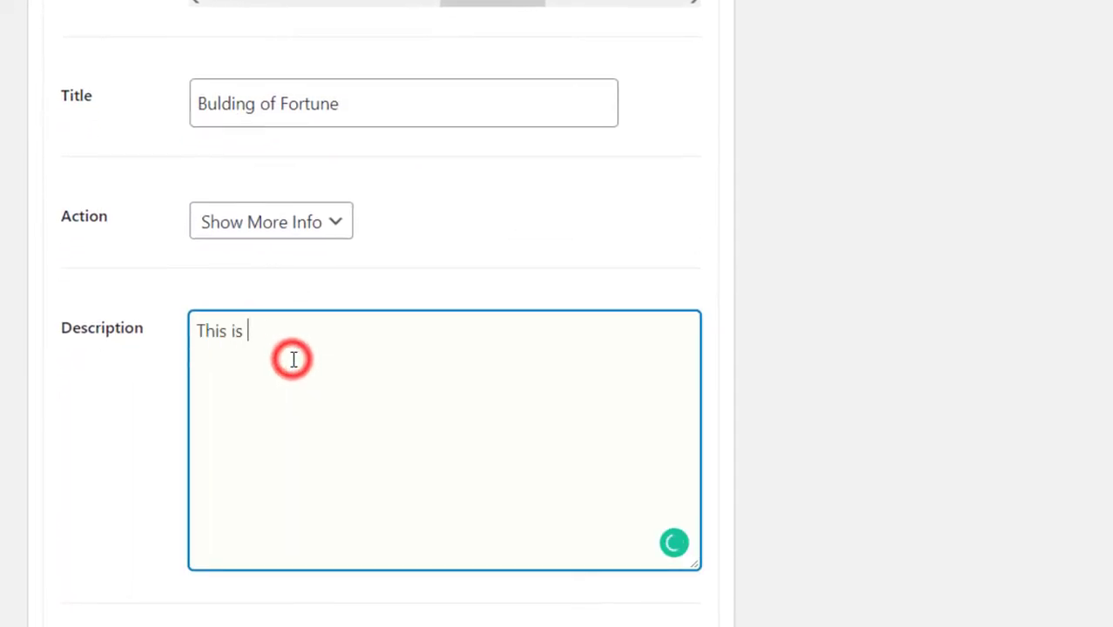
text(the buidling ing of fortune.)
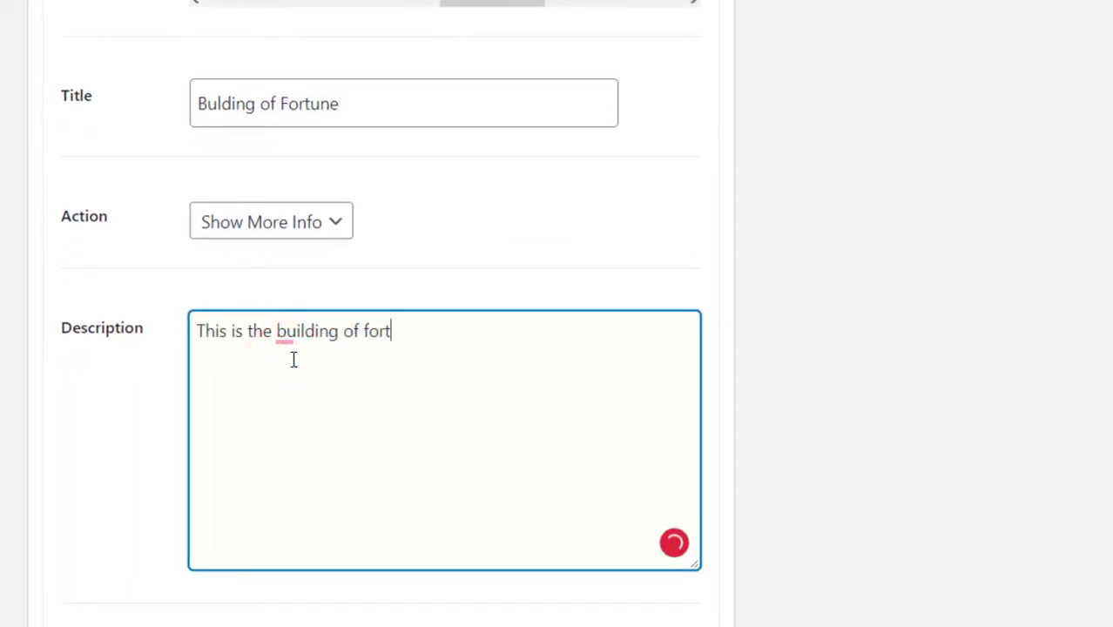
scroll(171, 424, down, 6)
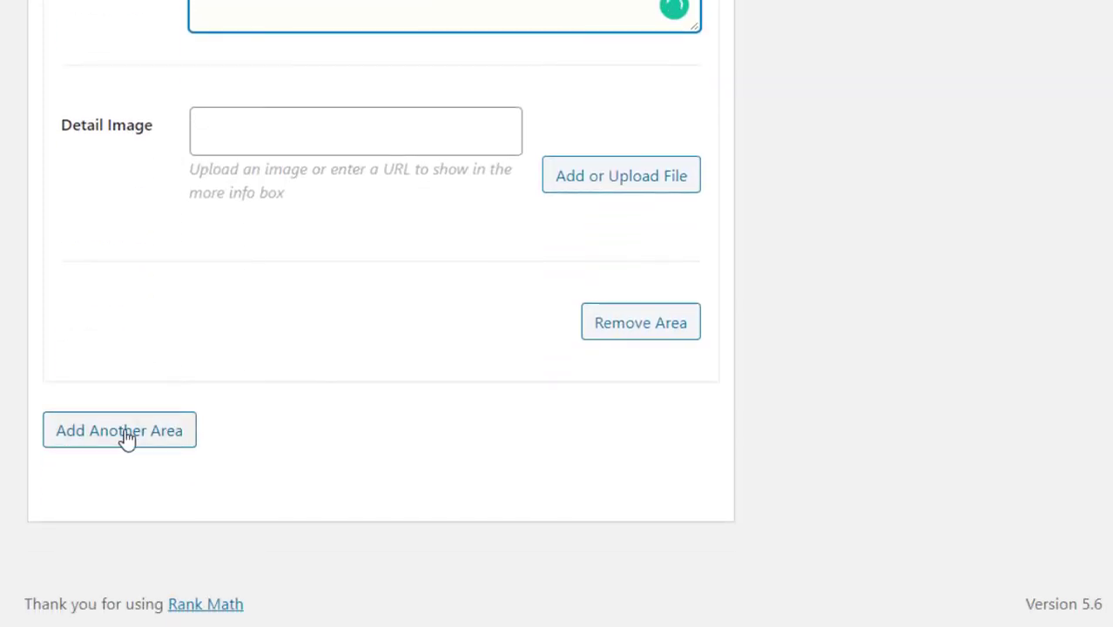
Step: Add a third clickable area below Clickable Area #2 and reset its outline to clear the stray point in the sky
click(123, 431)
scroll(238, 430, down, 6)
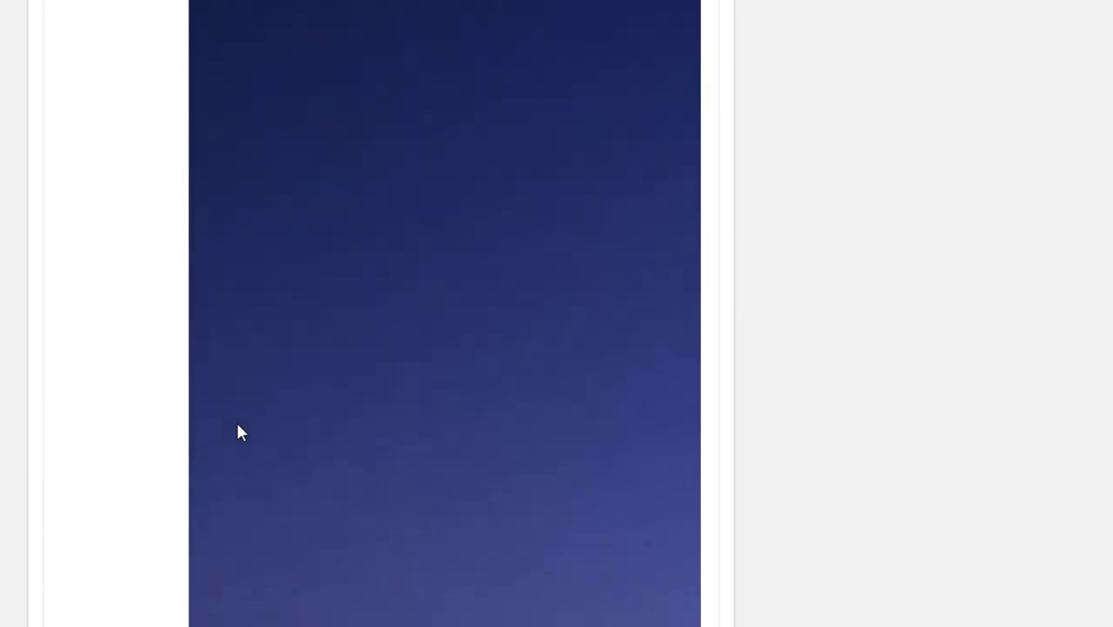
scroll(241, 433, down, 4)
scroll(438, 412, down, 2)
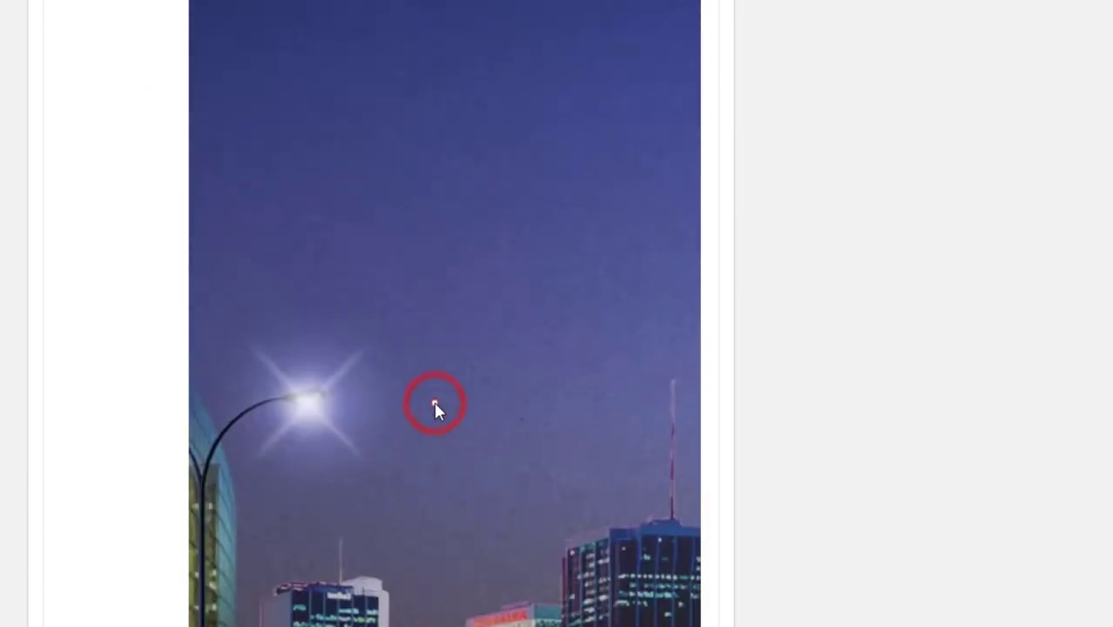
scroll(115, 410, down, 3)
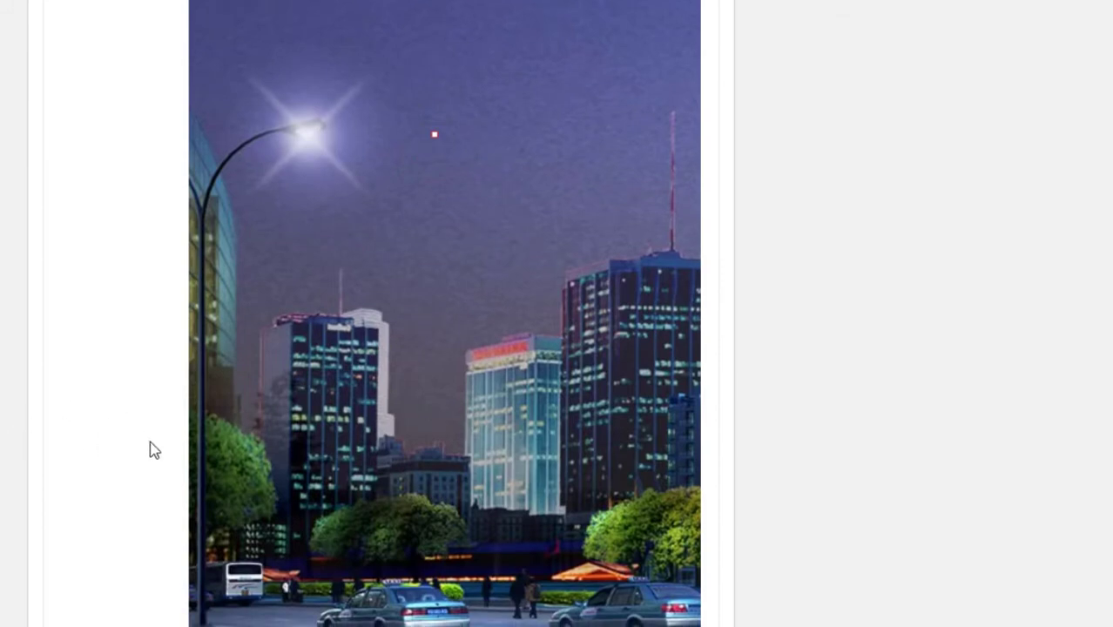
scroll(161, 453, down, 3)
click(218, 464)
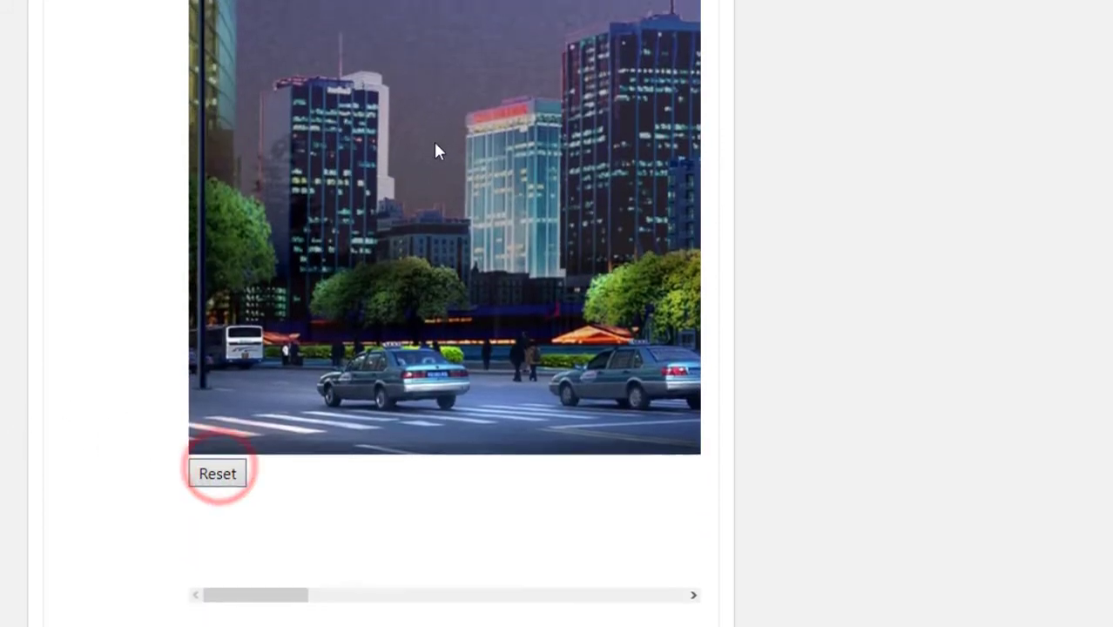
Step: Outline the dark building with the bright side face as Clickable Area #3, from its roofline down to the hedge at street level
scroll(435, 148, up, 3)
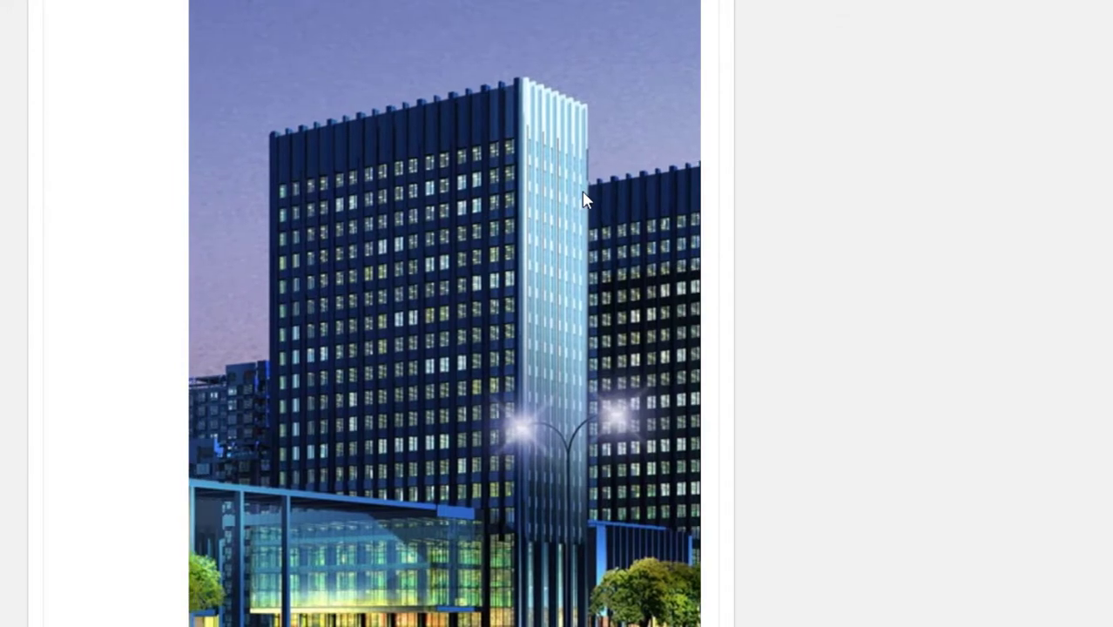
click(270, 486)
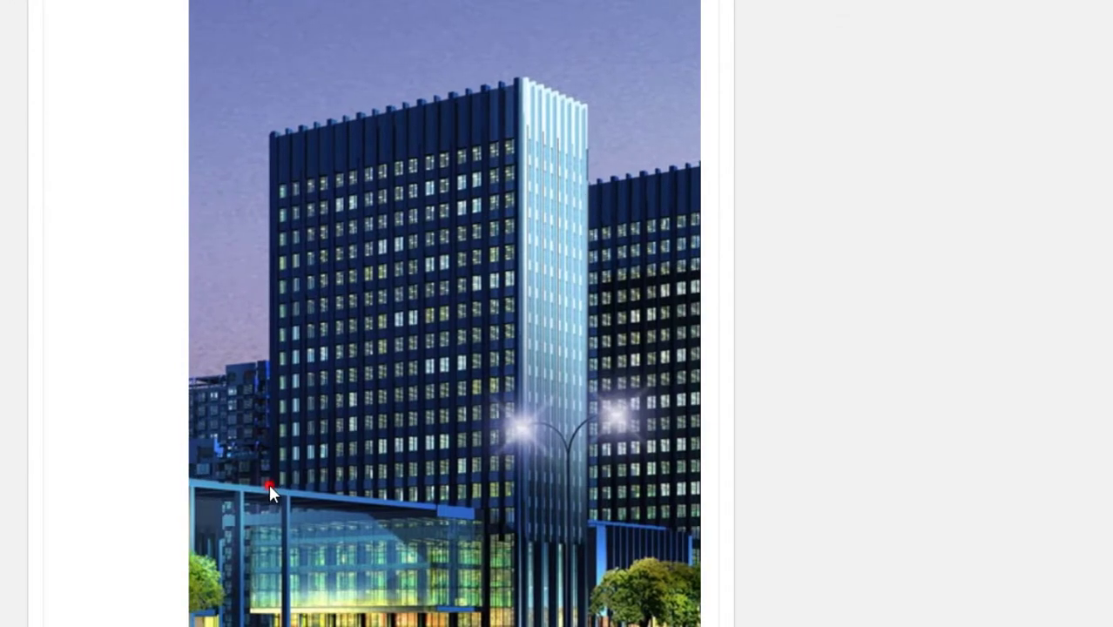
click(269, 134)
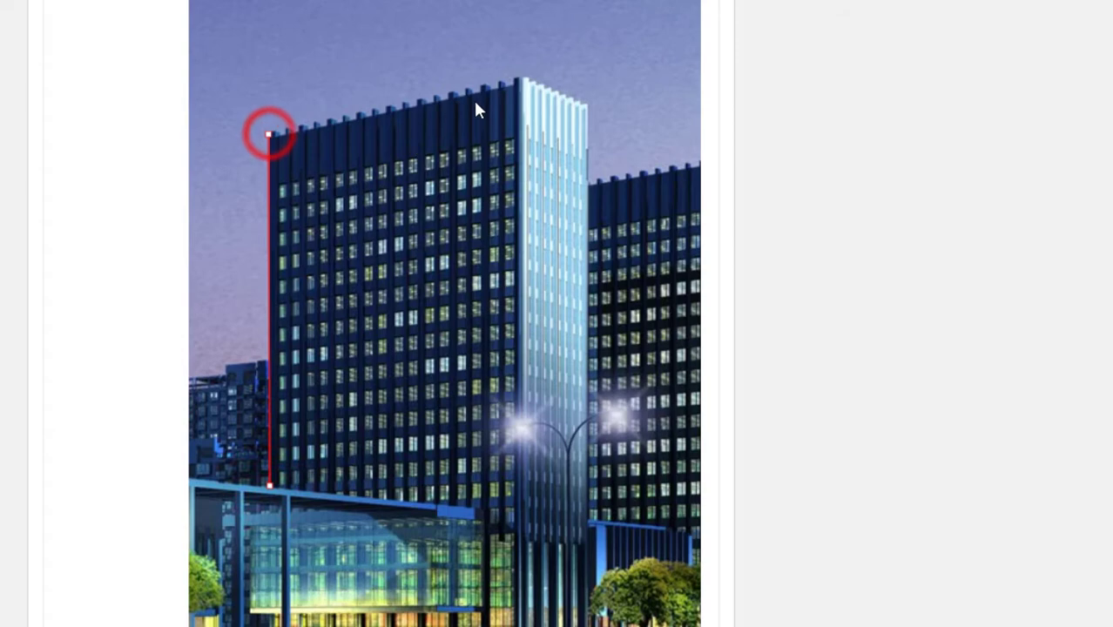
click(521, 81)
click(588, 105)
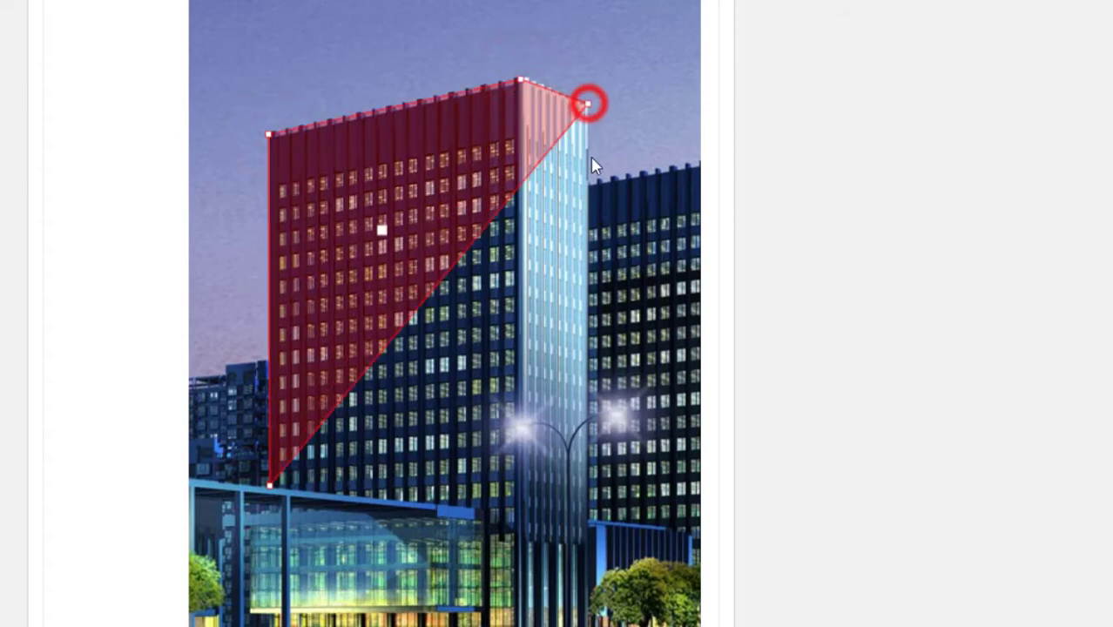
click(583, 558)
scroll(583, 560, down, 3)
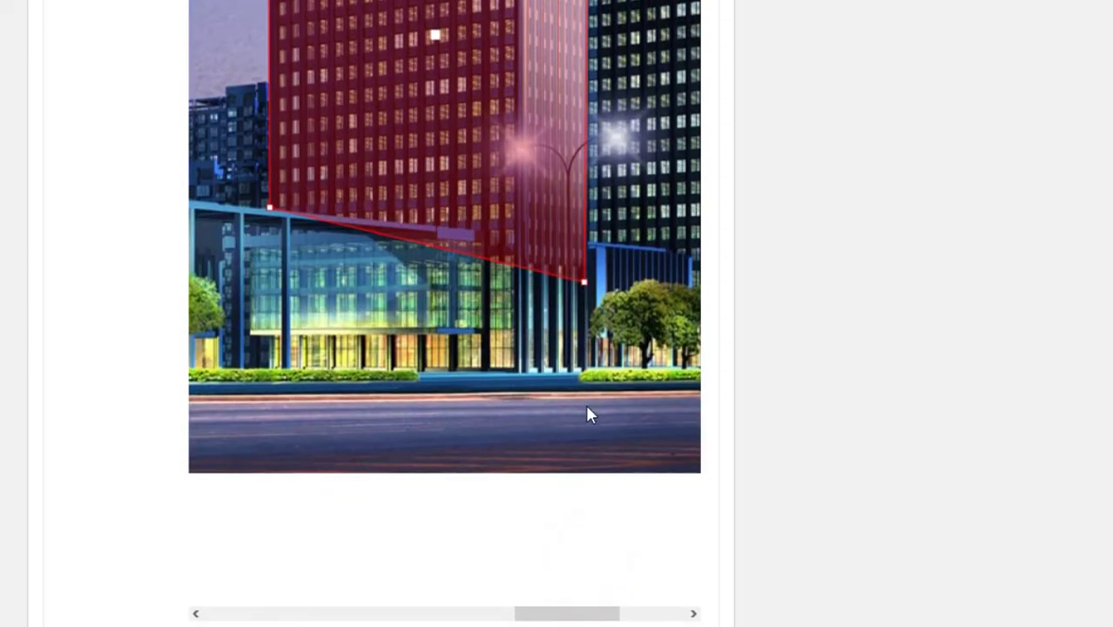
click(583, 370)
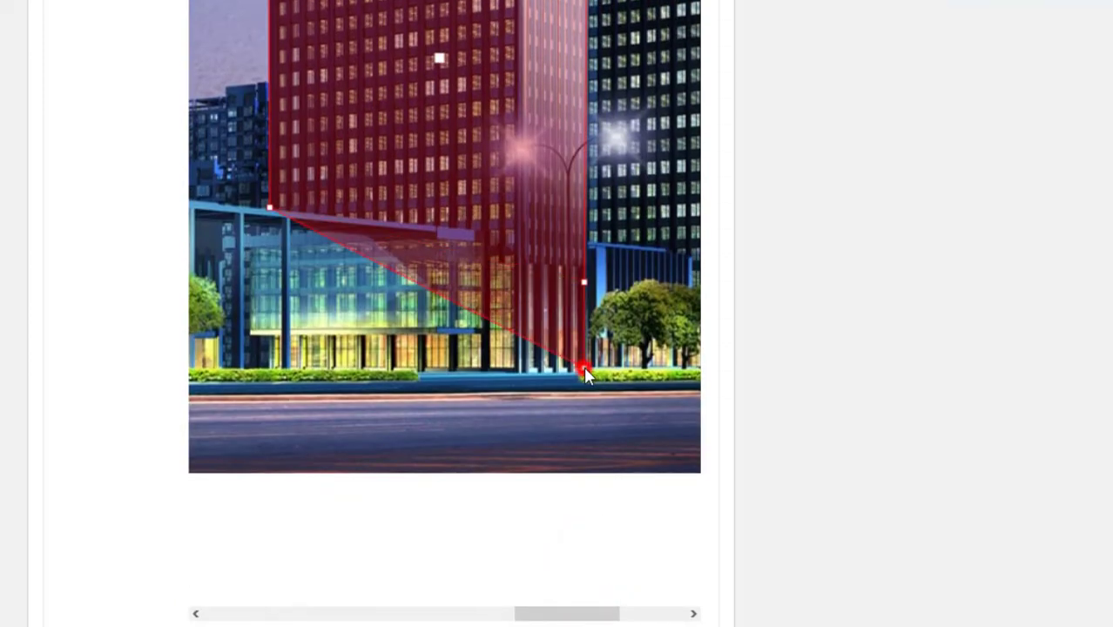
click(268, 373)
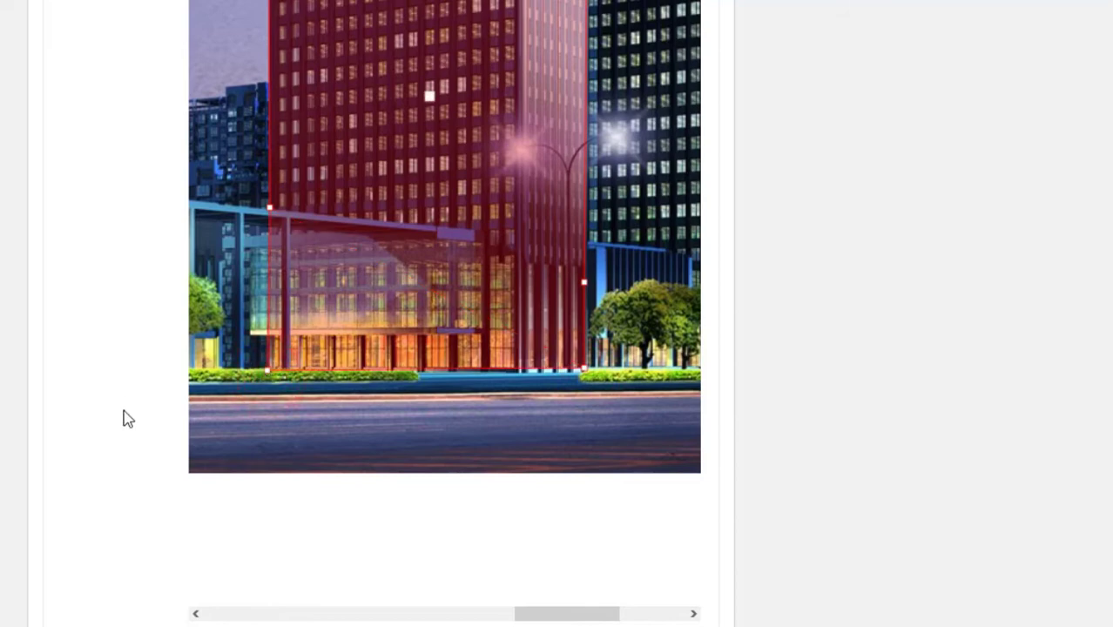
Step: Title Clickable Area #3 "Building No 3"
scroll(128, 419, down, 6)
click(300, 154)
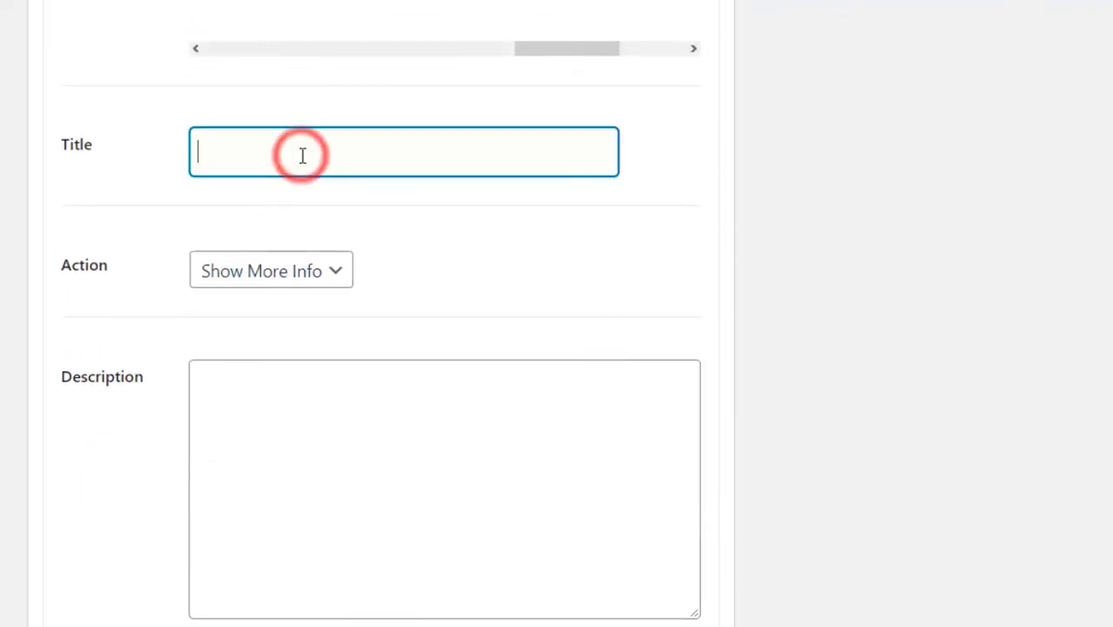
text(Bul)
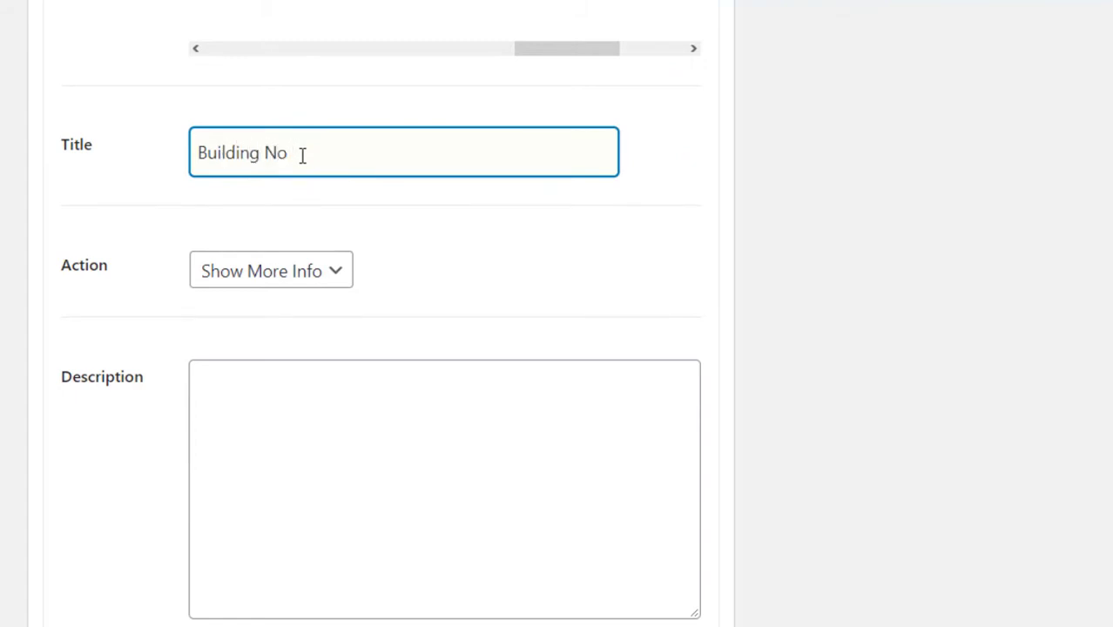
Step: Set the action of Building No 3 to Go to URL, enter the personal website's https address, and enable Open in New Window
click(335, 272)
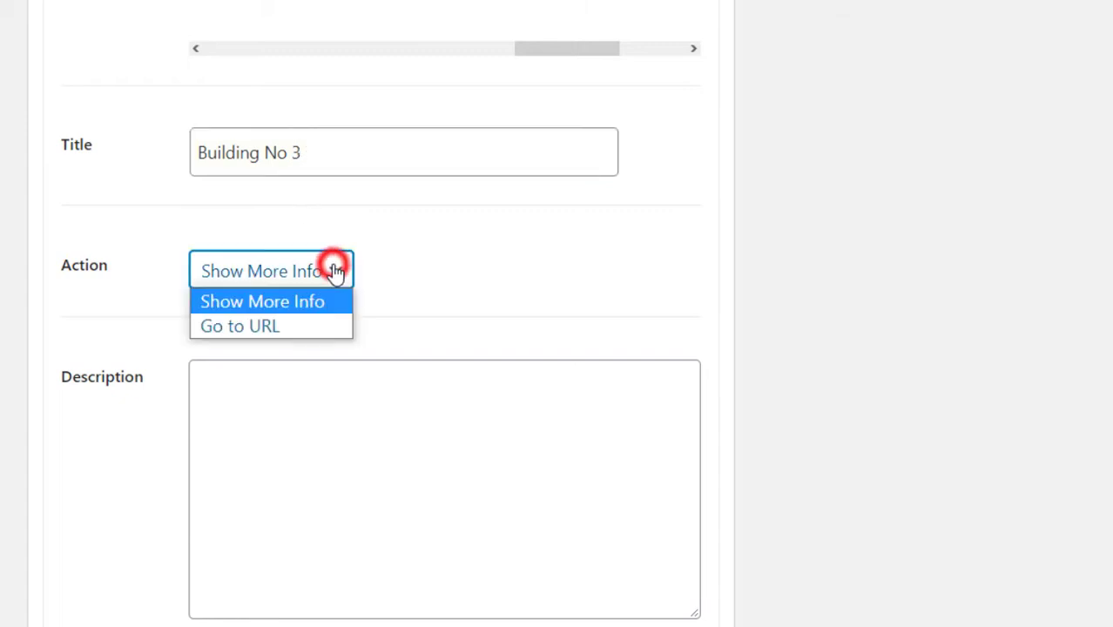
click(255, 338)
click(287, 377)
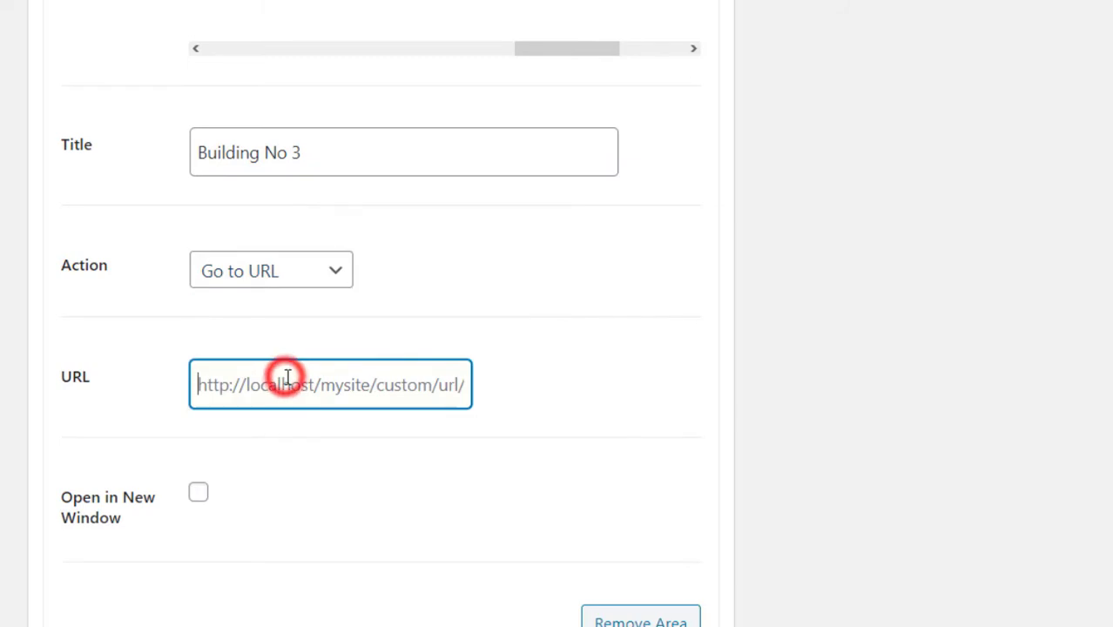
text(https://)
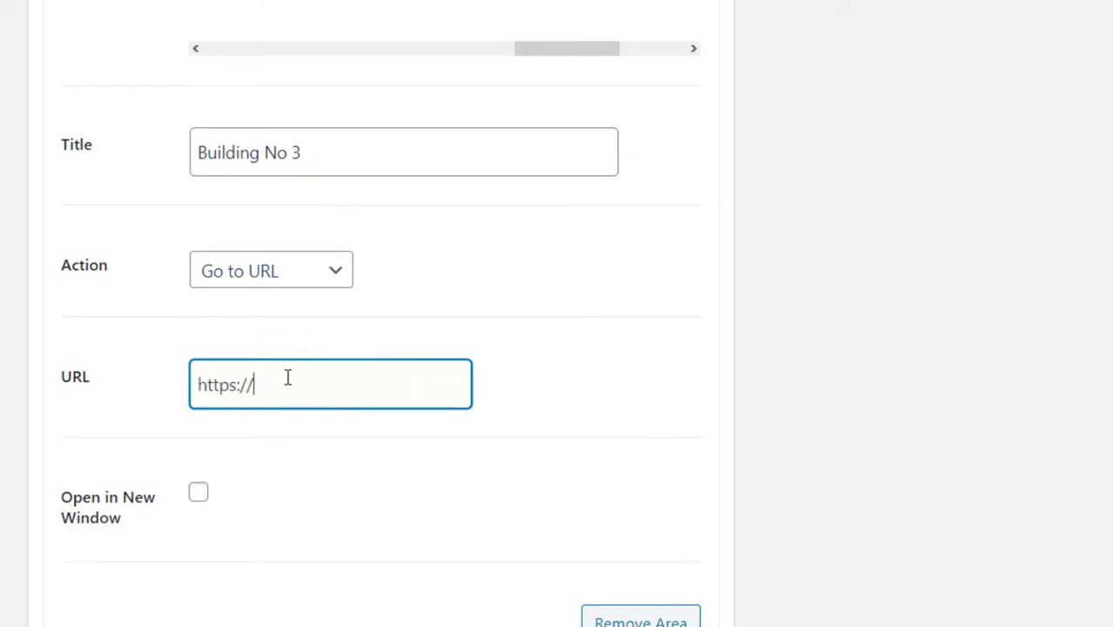
text(kumarjanglu.online)
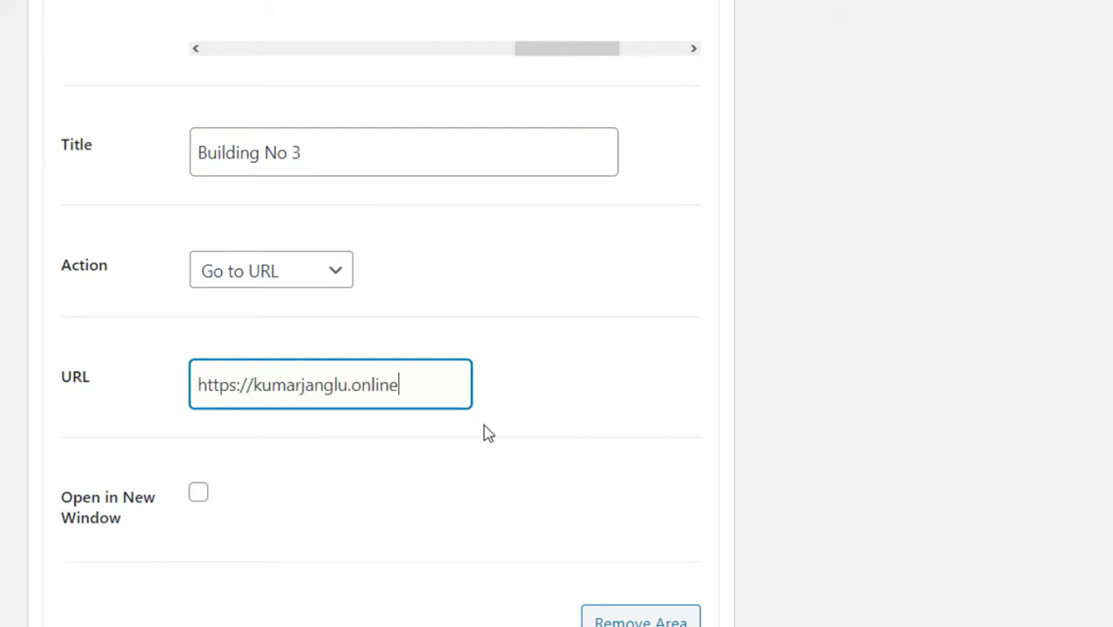
scroll(488, 433, down, 1)
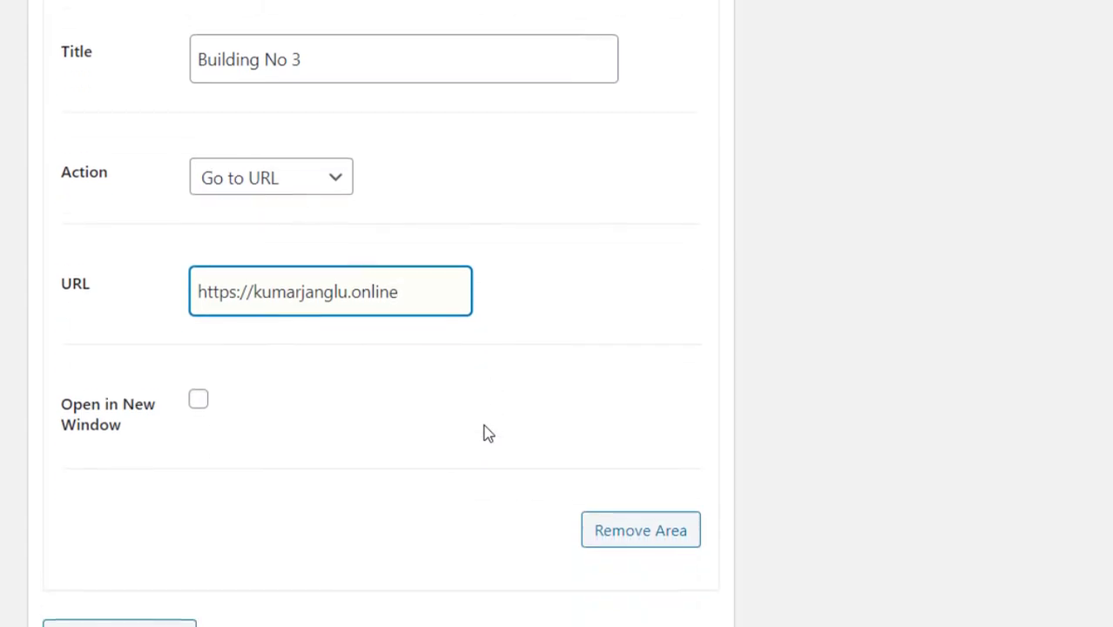
click(198, 393)
Step: Collapse the settings of the hotspot areas Building No 3, Bulding of Fortune and My Office
scroll(389, 418, down, 2)
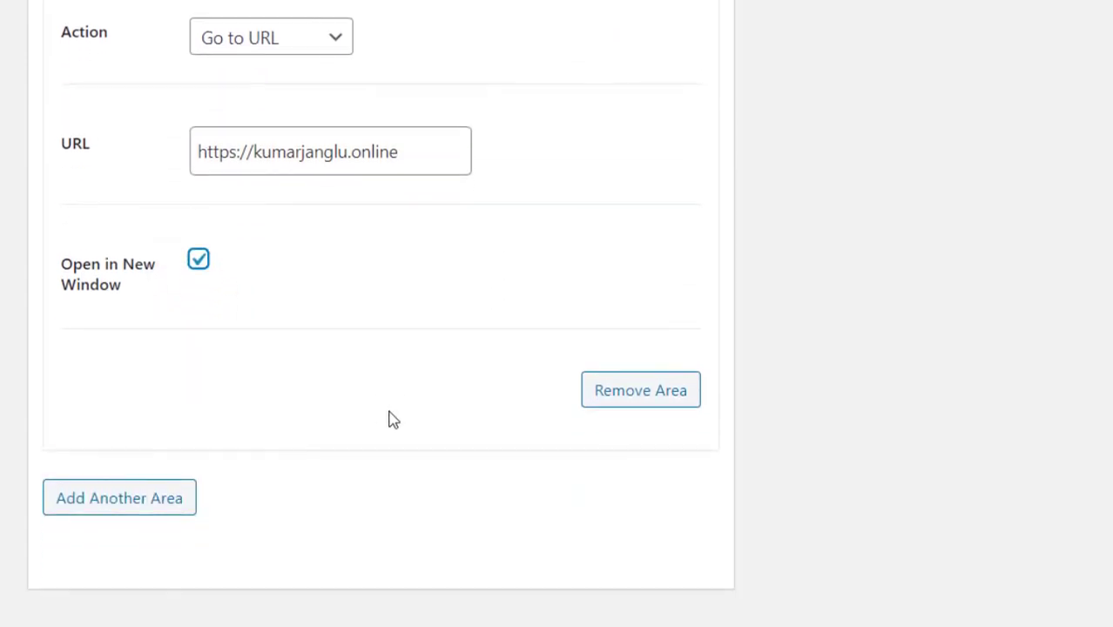
scroll(389, 420, up, 10)
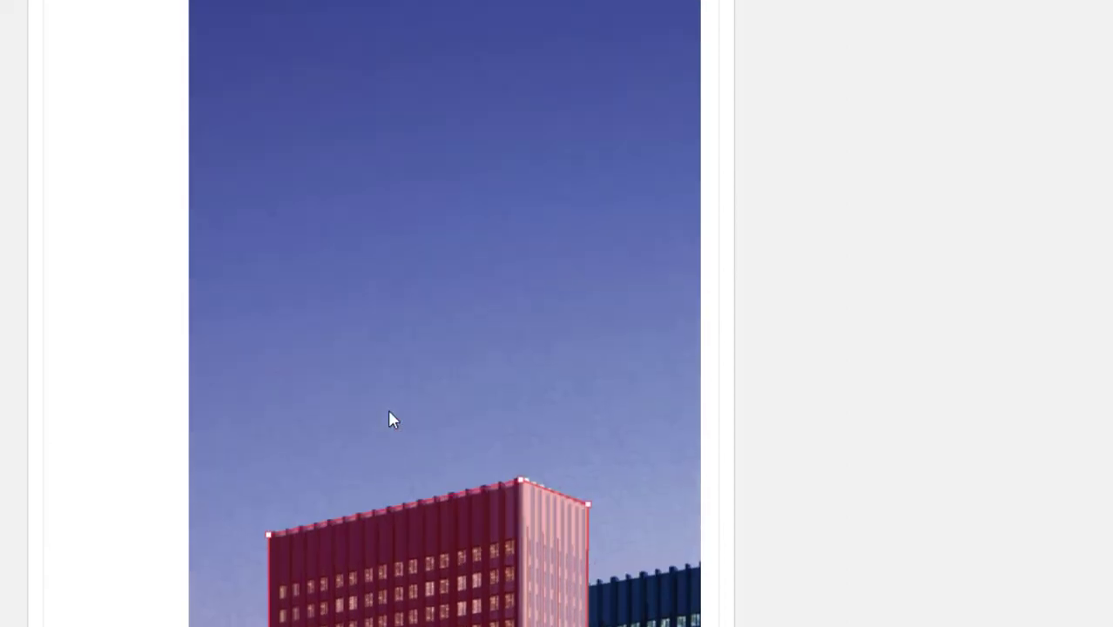
scroll(389, 418, up, 10)
scroll(387, 417, down, 2)
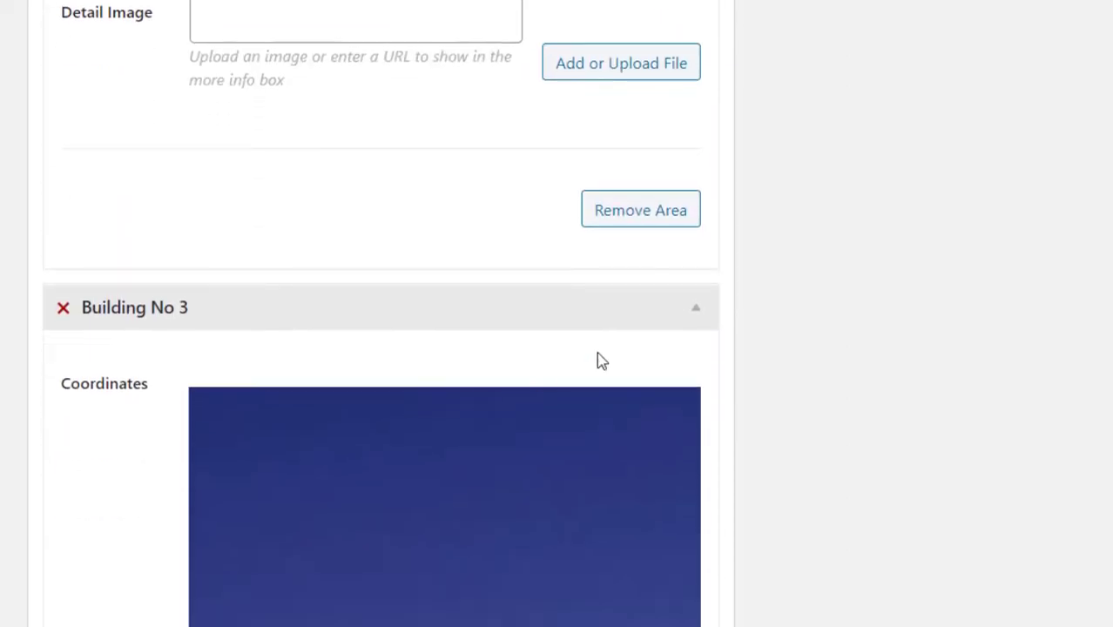
click(696, 324)
click(696, 323)
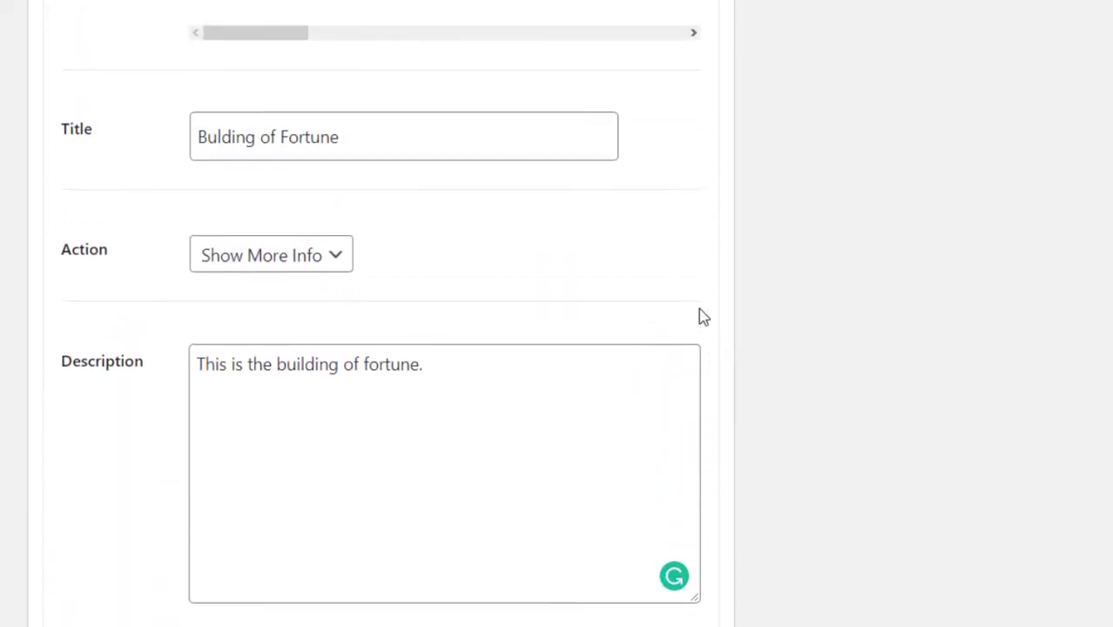
scroll(704, 318, up, 15)
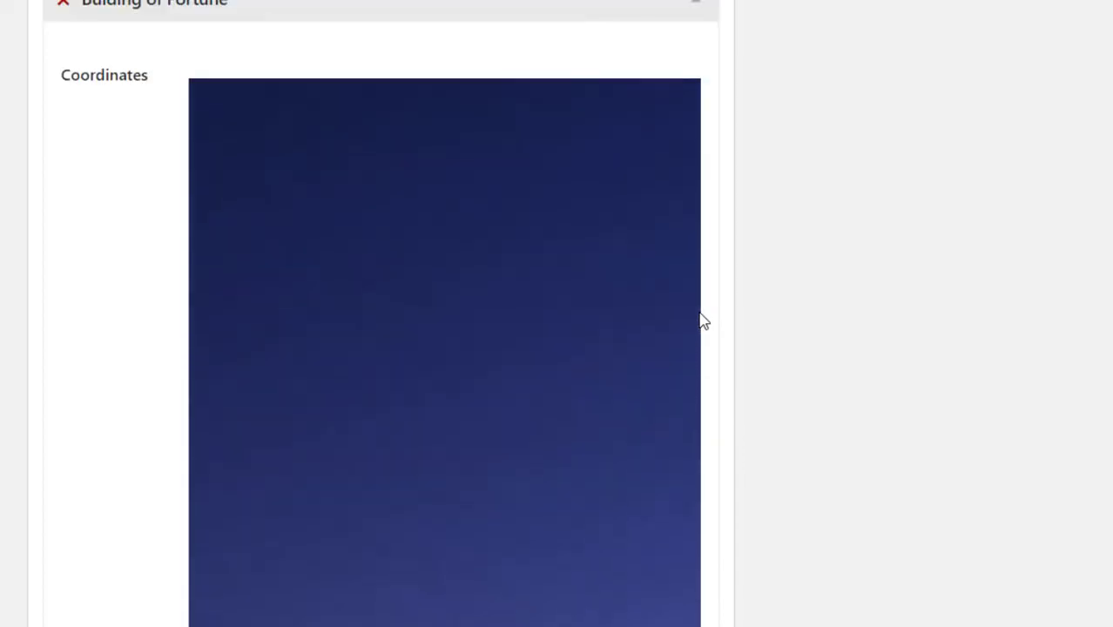
scroll(704, 321, up, 3)
click(699, 295)
scroll(699, 296, up, 7)
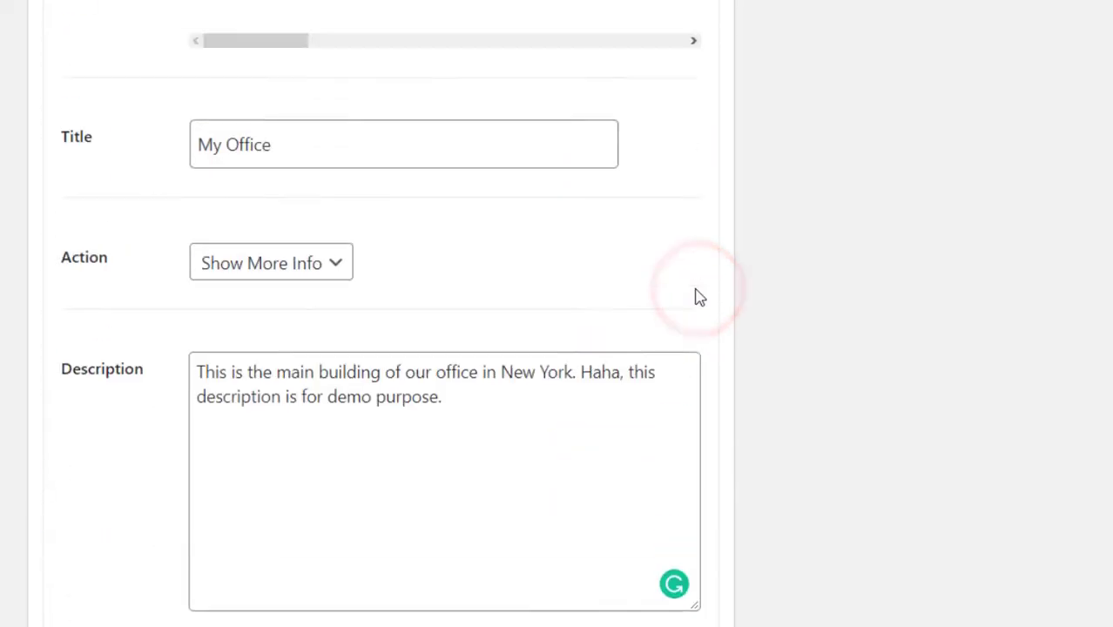
scroll(697, 318, up, 15)
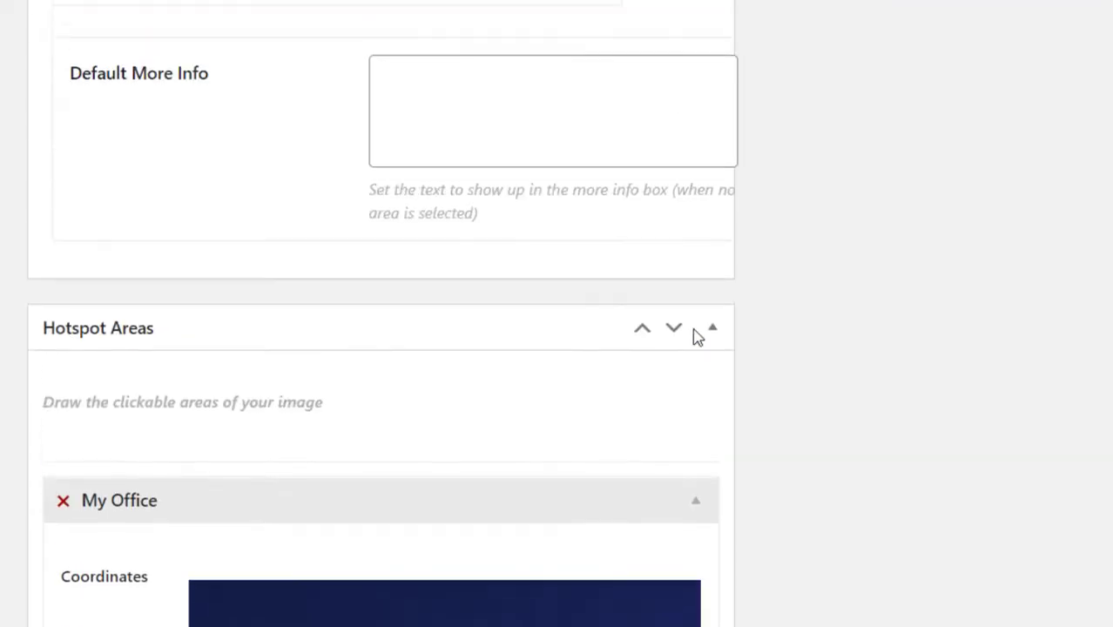
scroll(697, 337, down, 1)
click(698, 435)
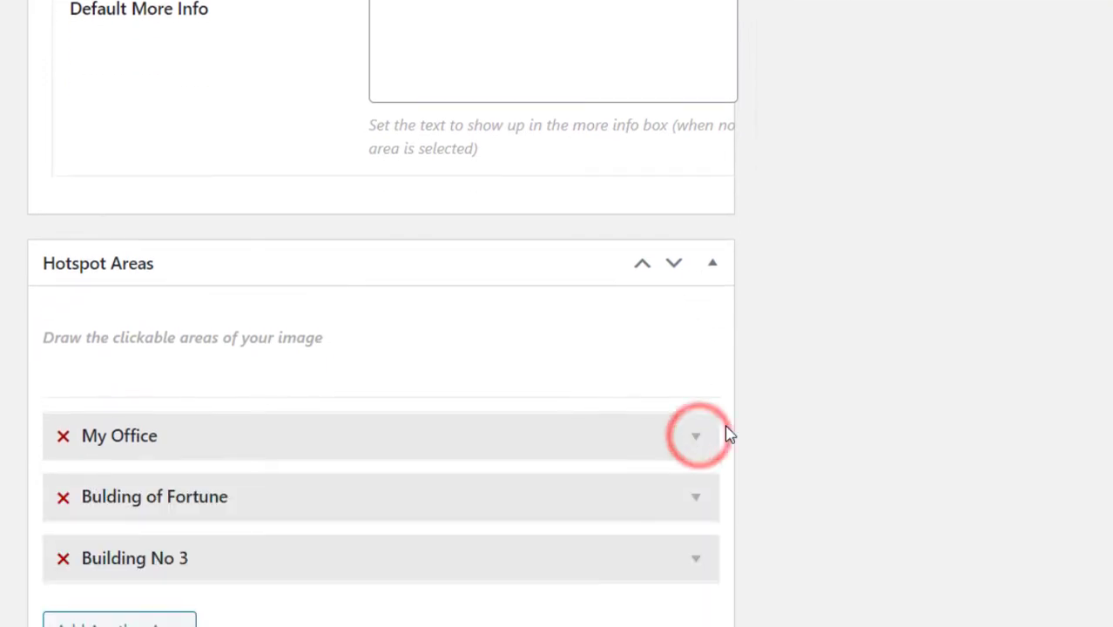
Step: Update the published Buildings image to save its hotspot areas
scroll(729, 435, down, 3)
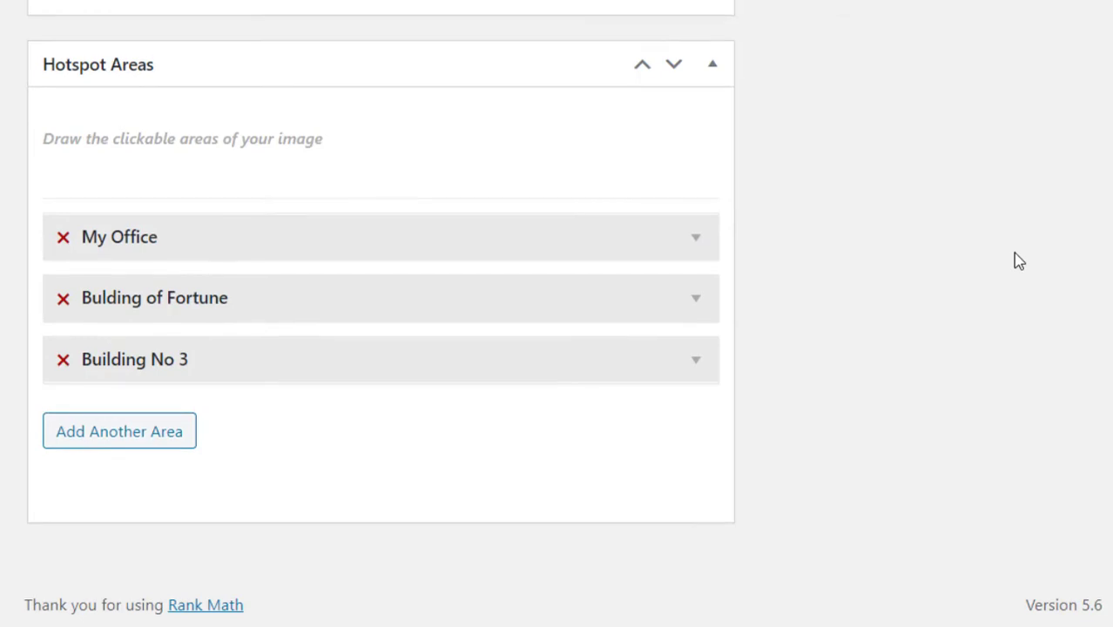
scroll(1013, 258, up, 14)
scroll(1016, 257, up, 7)
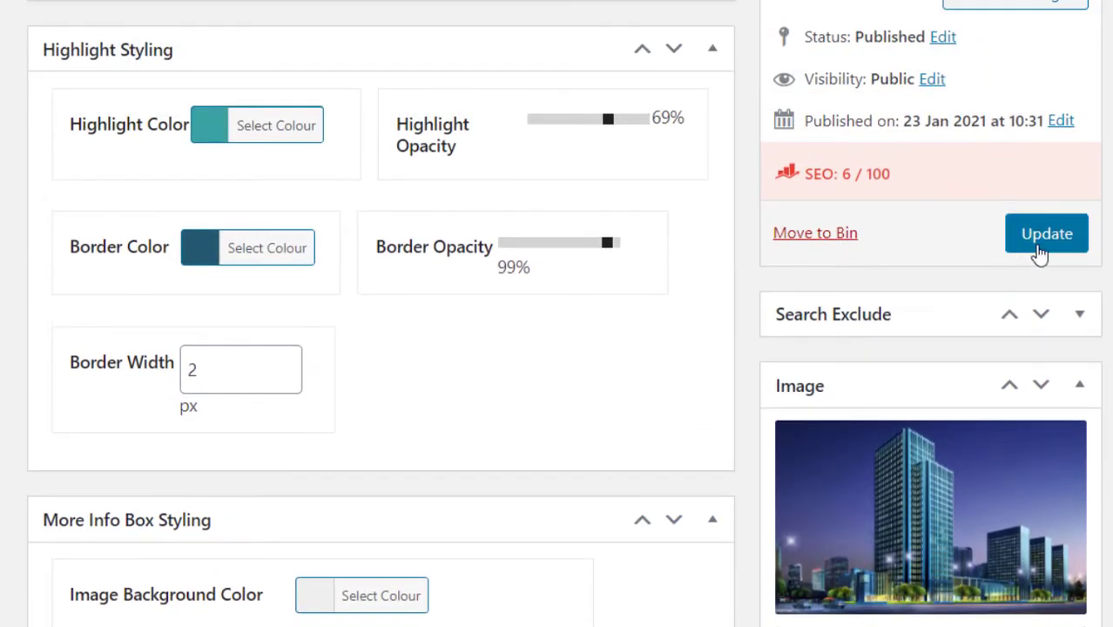
click(1040, 248)
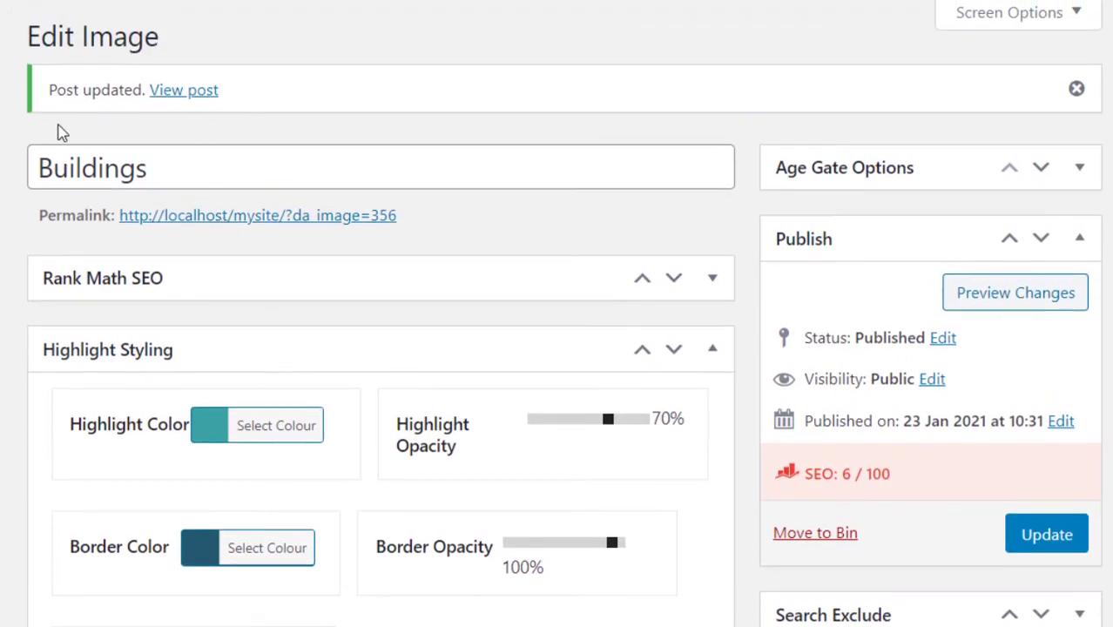
Step: Open the context menu of the View post link in the update notice
key(Tab)
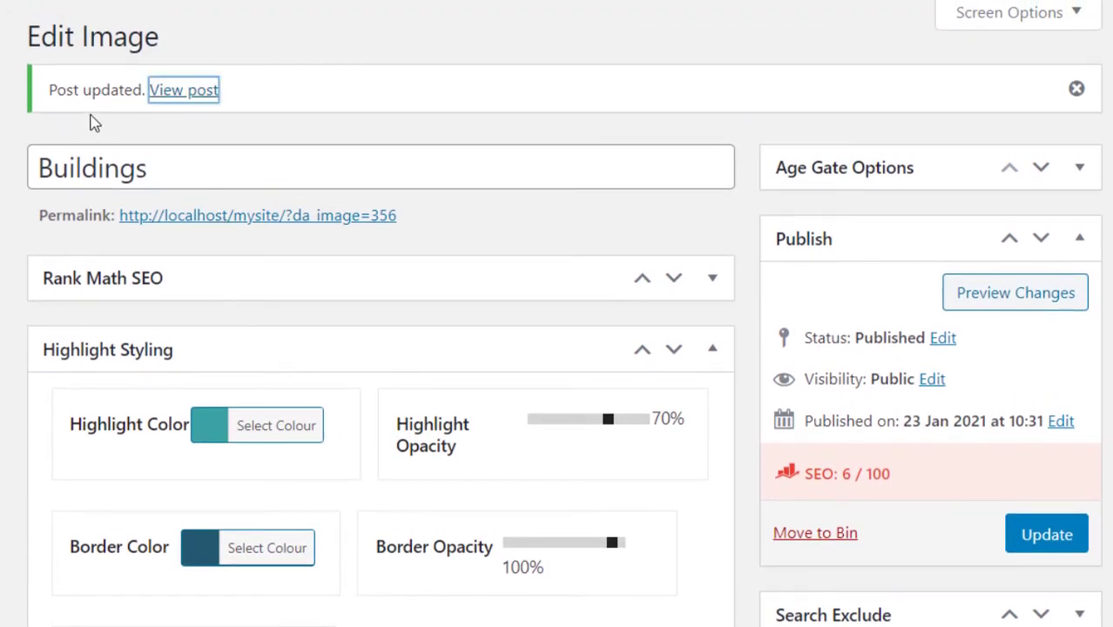
right_click(175, 92)
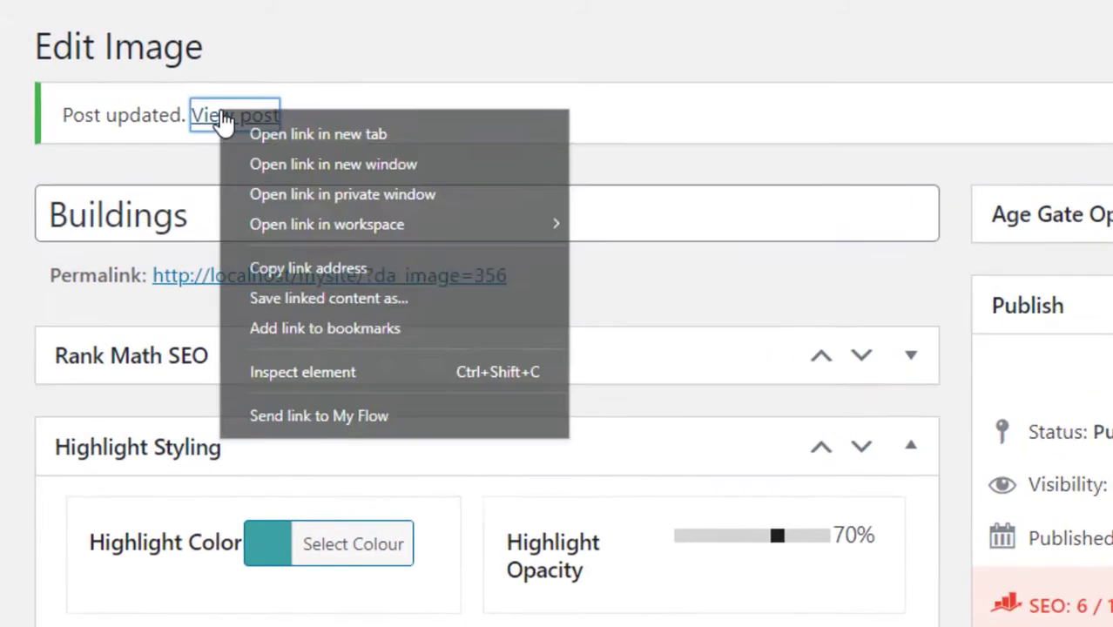